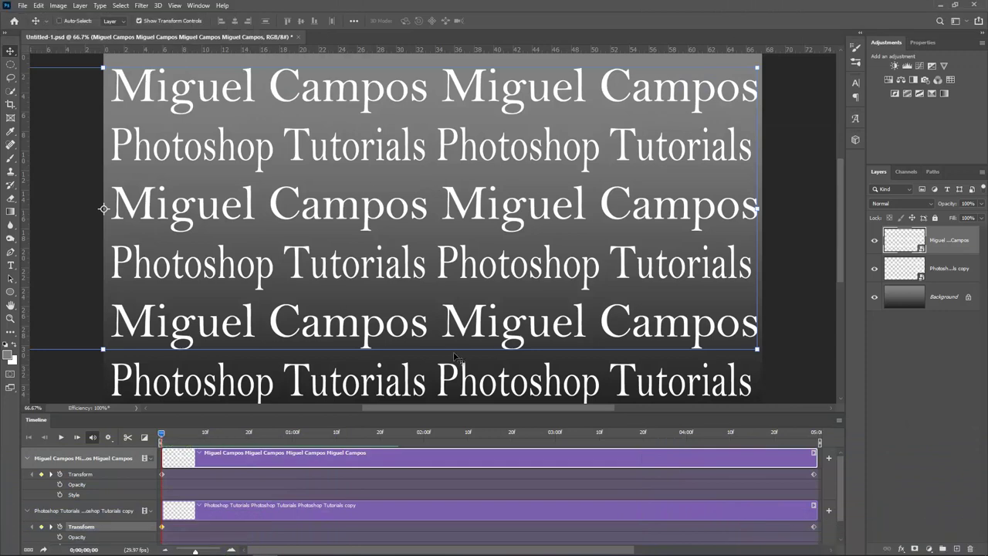
Step: Preview the scrolling text animation, stop it, and drag the playhead back to about 00:13
left_click(63, 437)
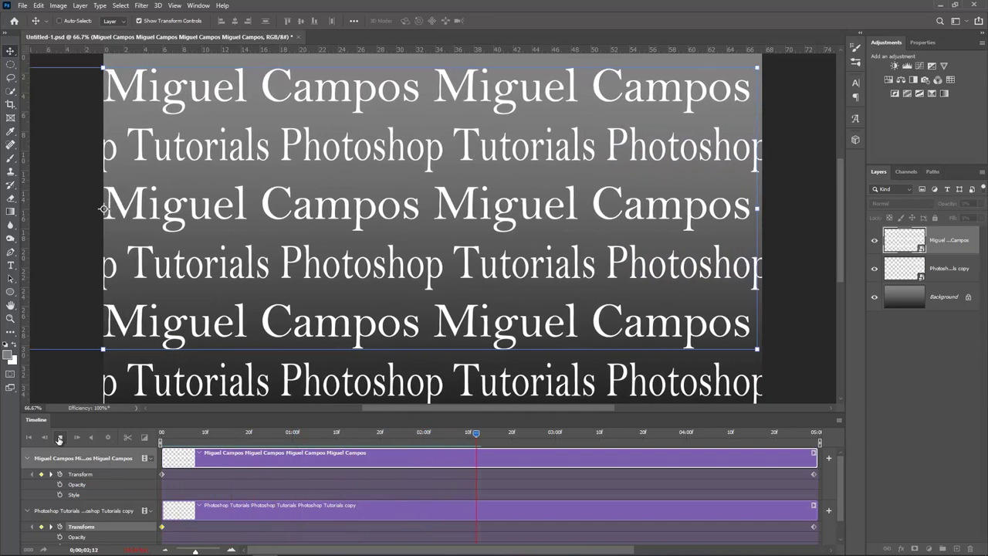
left_click(59, 438)
left_click_drag(356, 440, 222, 430)
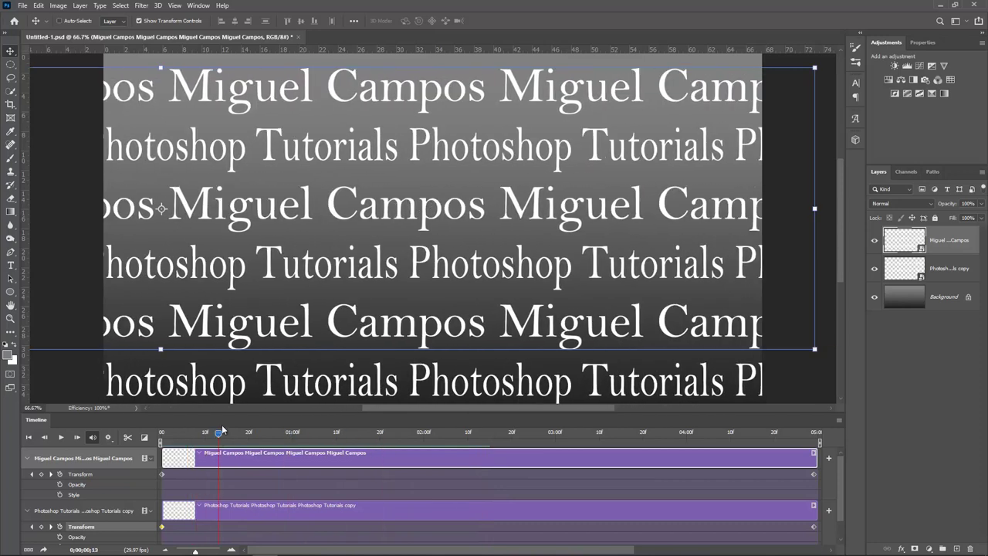
Step: Collapse the Timeline and close the animated document without saving
double_click(41, 420)
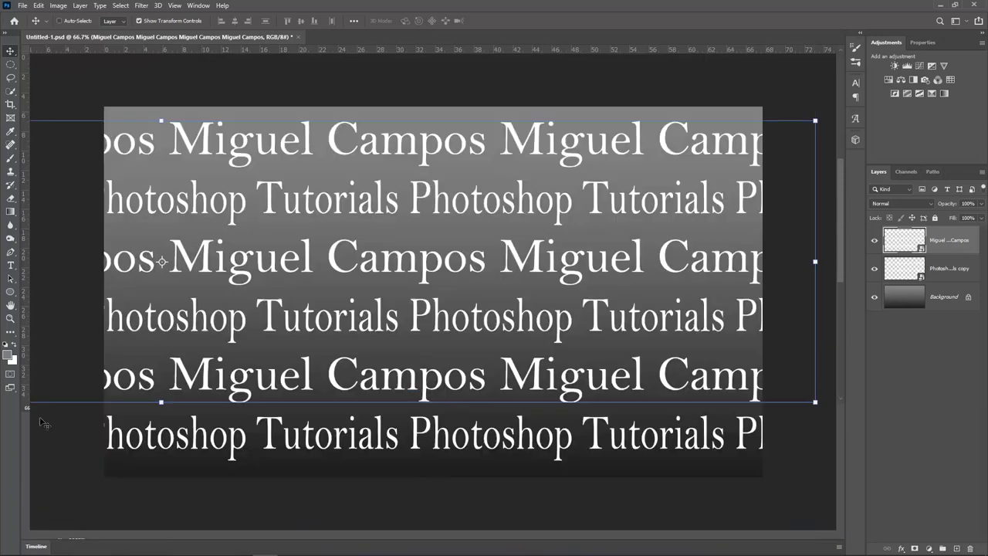
left_click(300, 37)
left_click(498, 206)
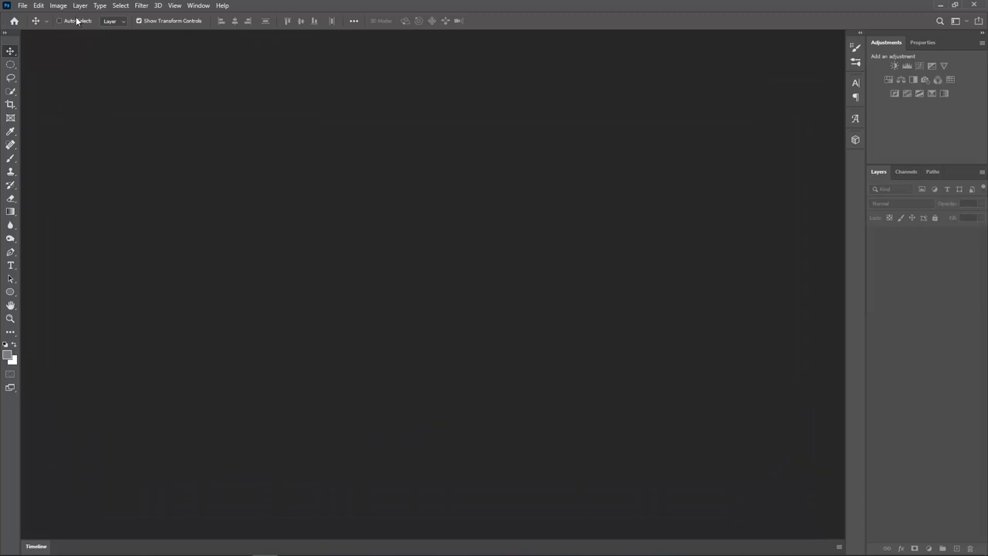
Step: Create a new 1920x1080 document and fill its background with grey
left_click(23, 6)
left_click(34, 18)
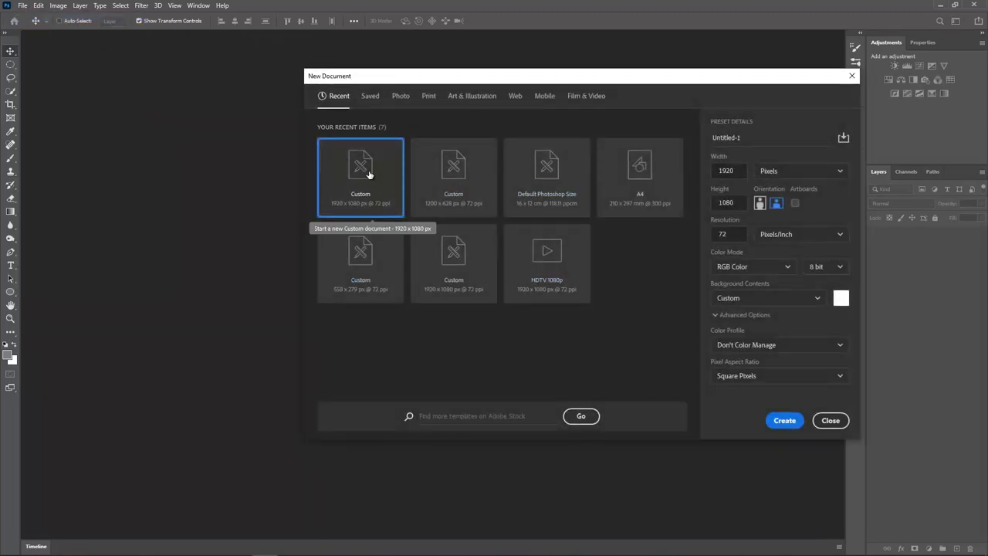
left_click(781, 420)
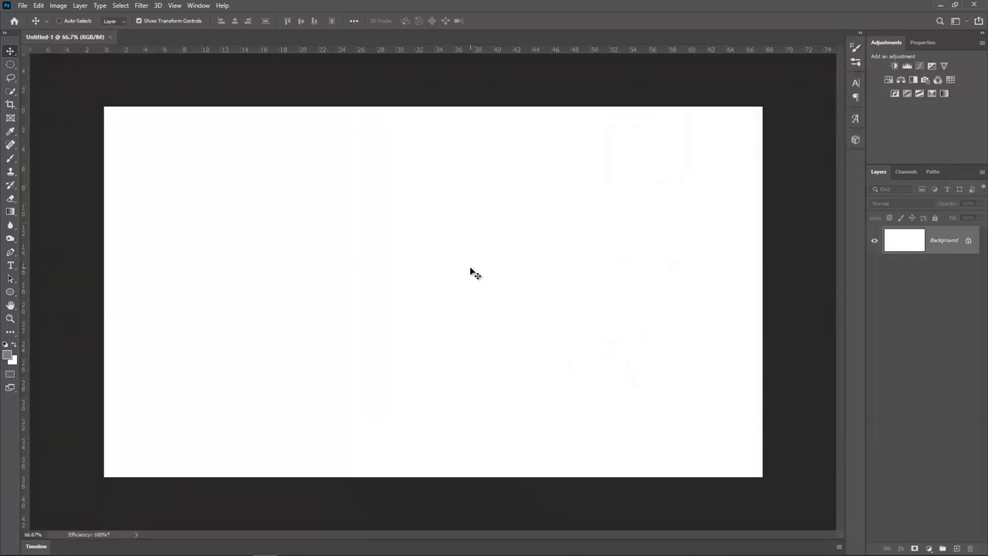
key("alt+BackSpace")
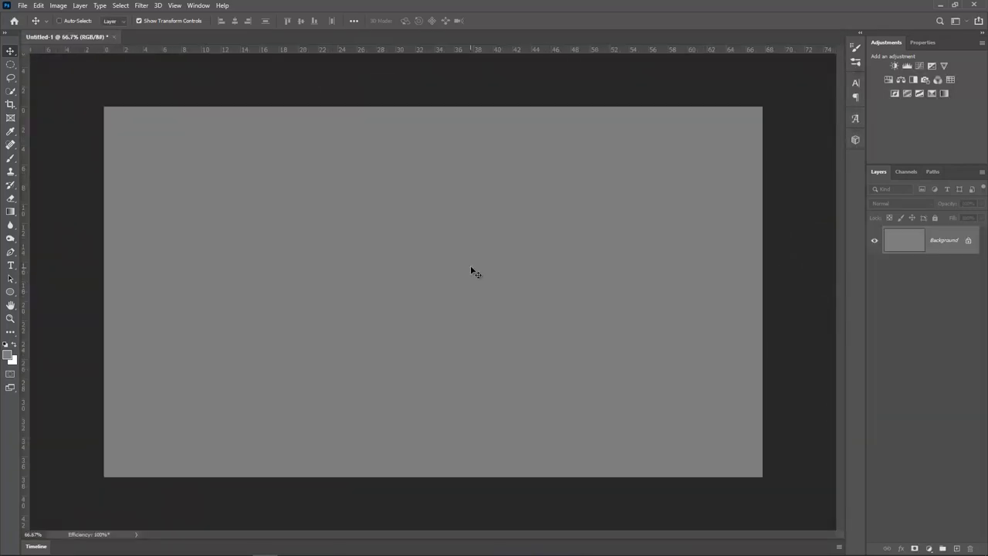
Step: Start a Baskerville Old Face 111 pt text layer near the top-left and make the text white
left_click(10, 265)
left_click(163, 167)
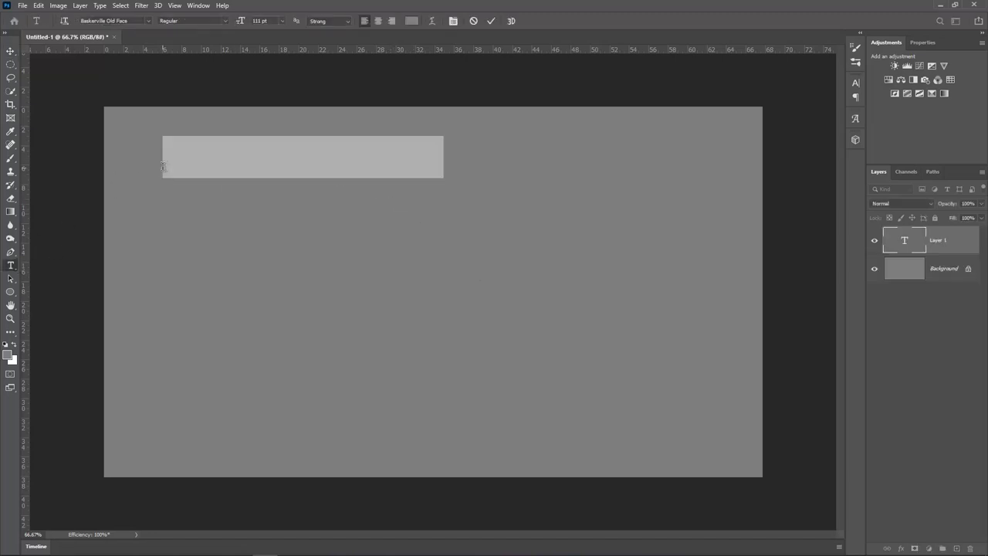
type("TEXT")
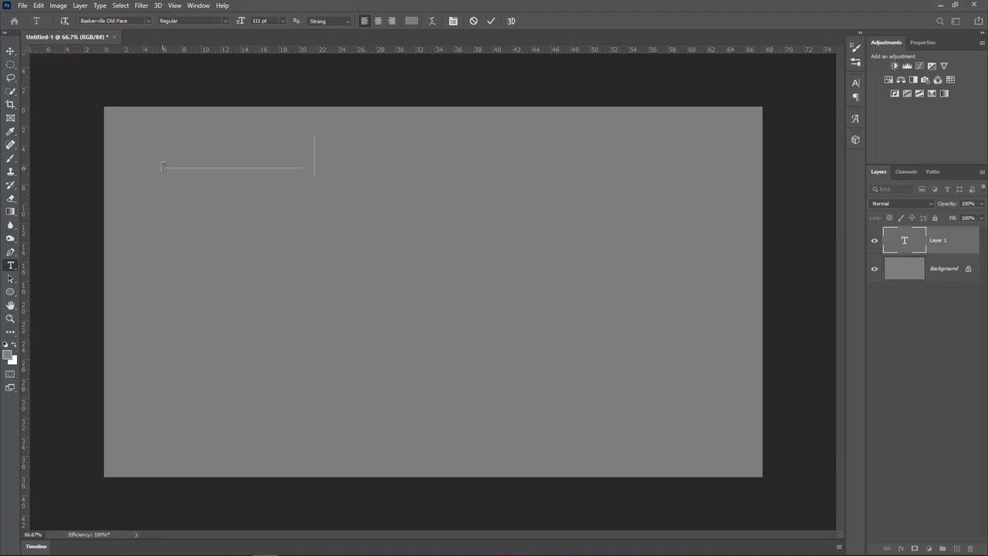
type("ON")
double_click(905, 240)
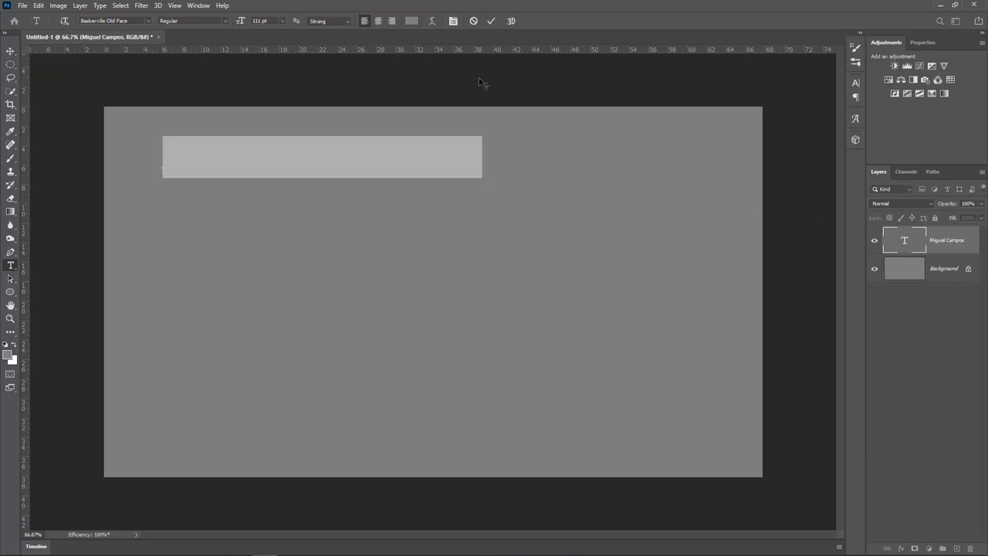
left_click(412, 21)
left_click(601, 94)
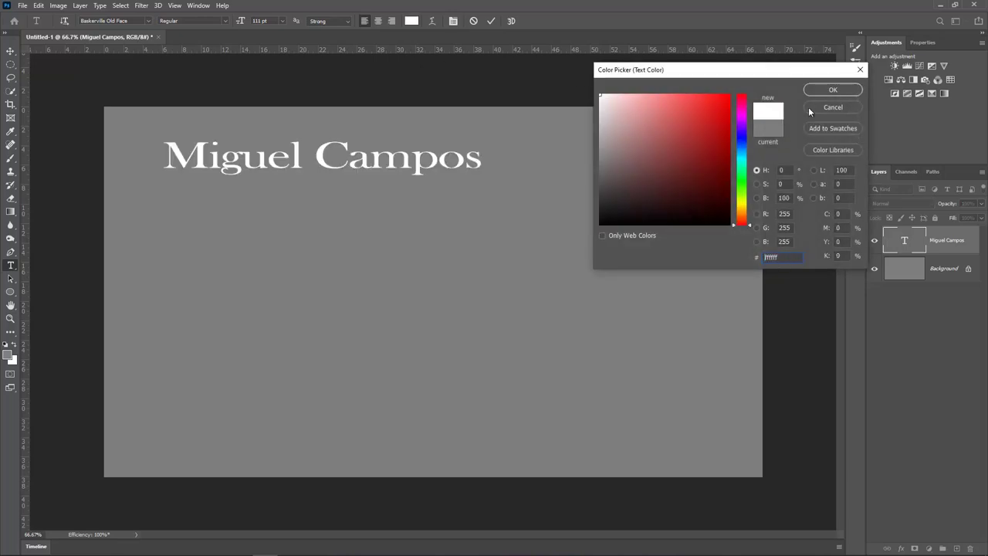
left_click(833, 89)
Step: Type the creator's name a second time, commit it, and move the line to the top-left edge
left_click(484, 155)
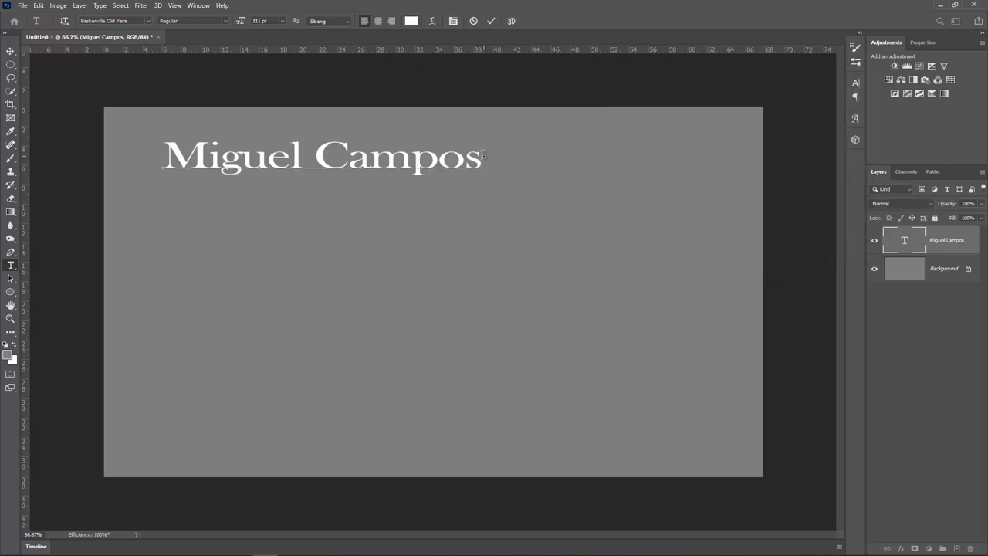
type("Miguel Campos")
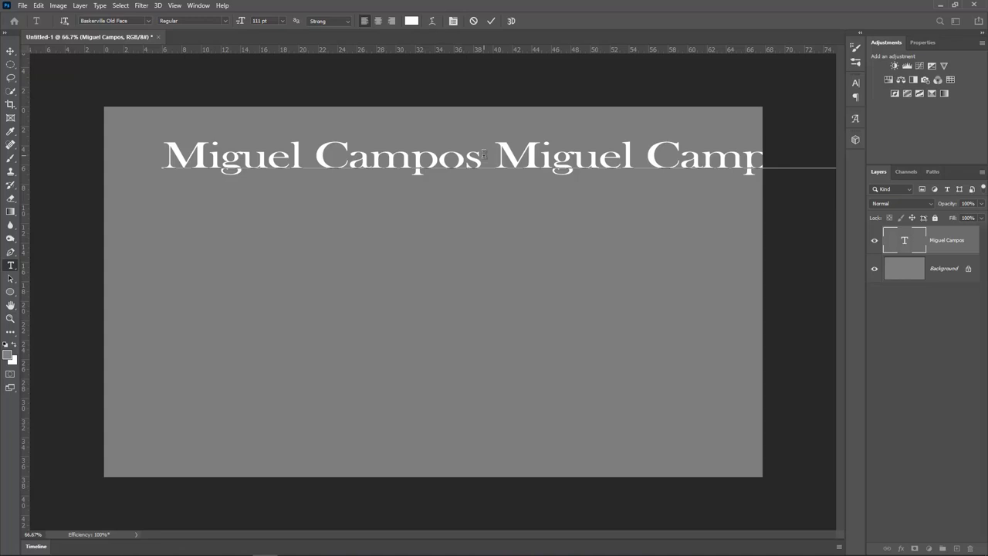
left_click(491, 21)
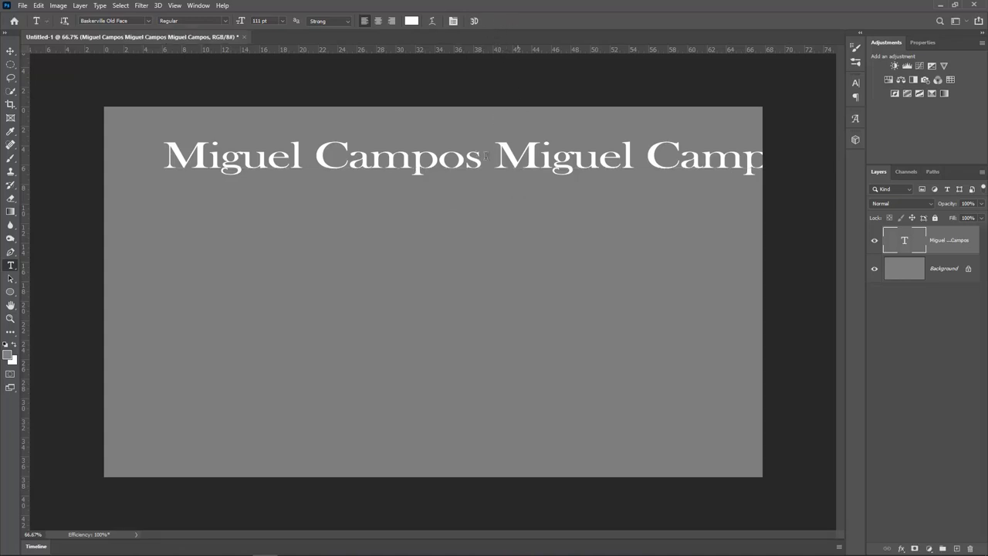
left_click(10, 51)
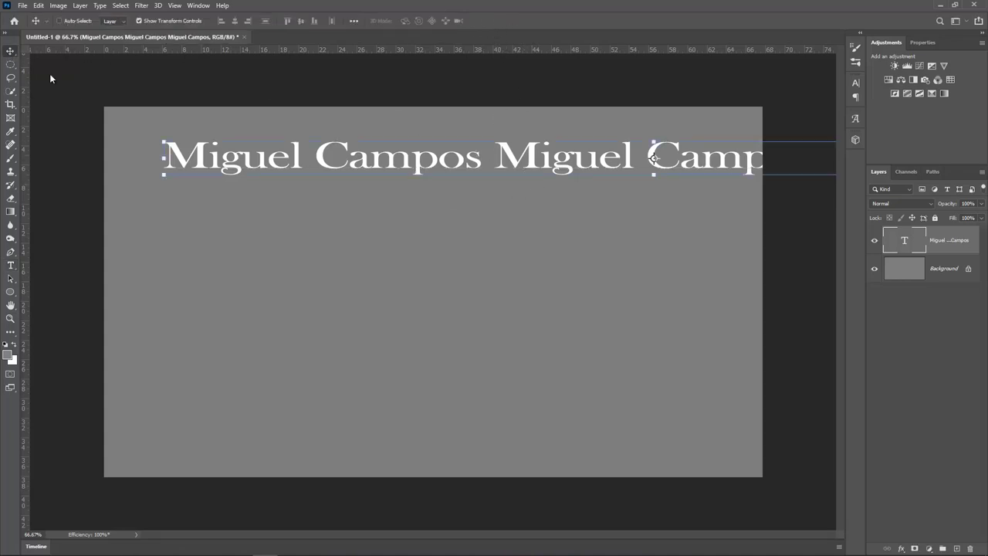
left_click_drag(370, 203, 318, 187)
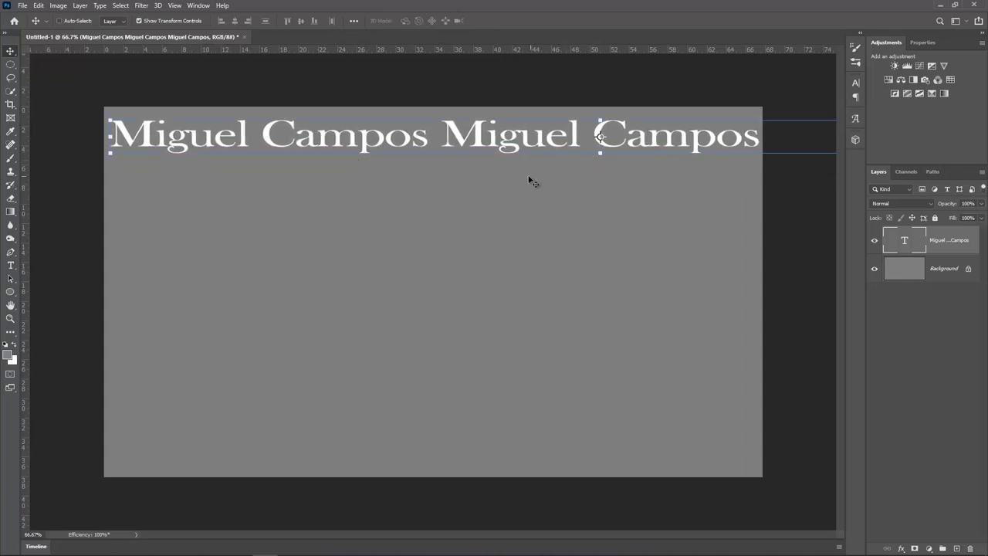
Step: Add a second white line reading 'Photoshop Tutorials' twice below the name and shift it left
left_click(11, 265)
left_click(152, 213)
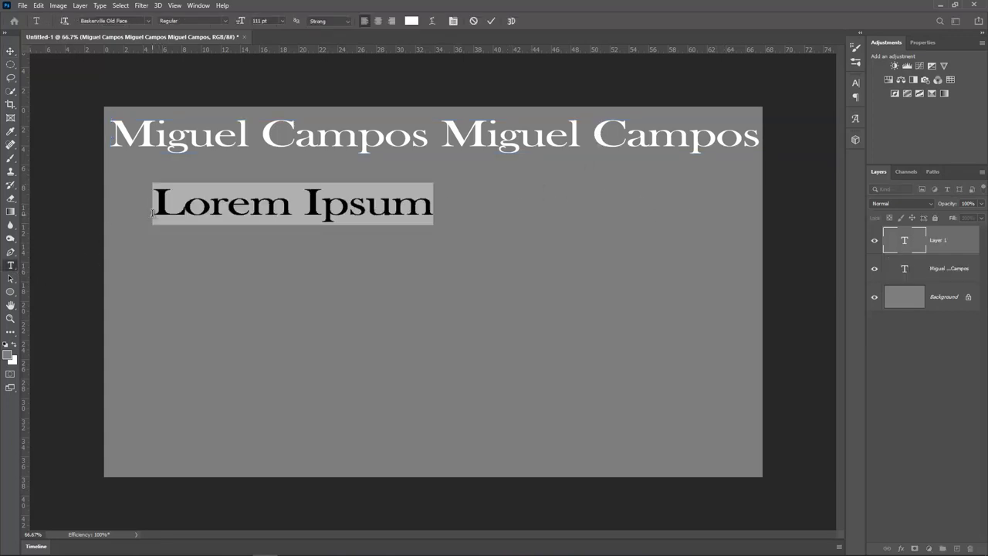
type("Photo")
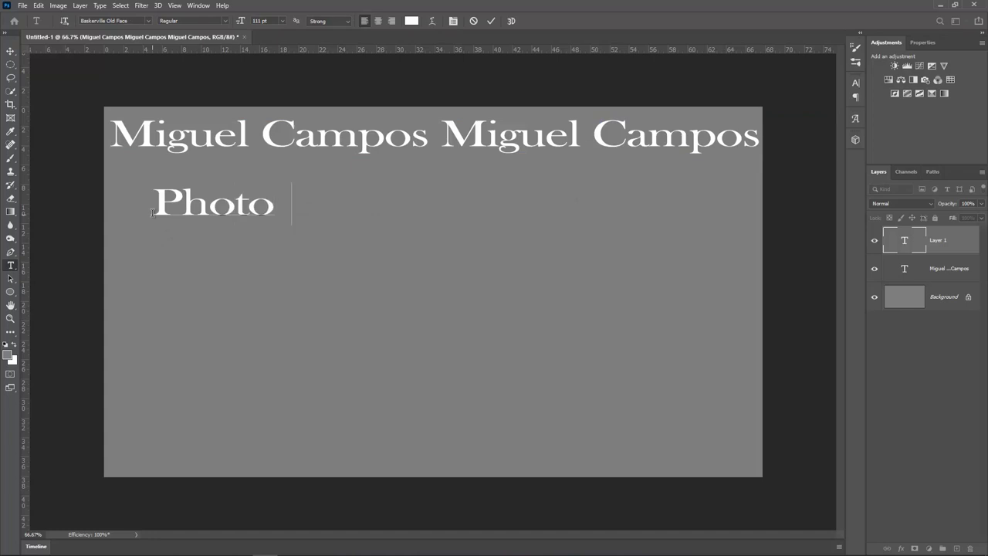
type("shop Tut")
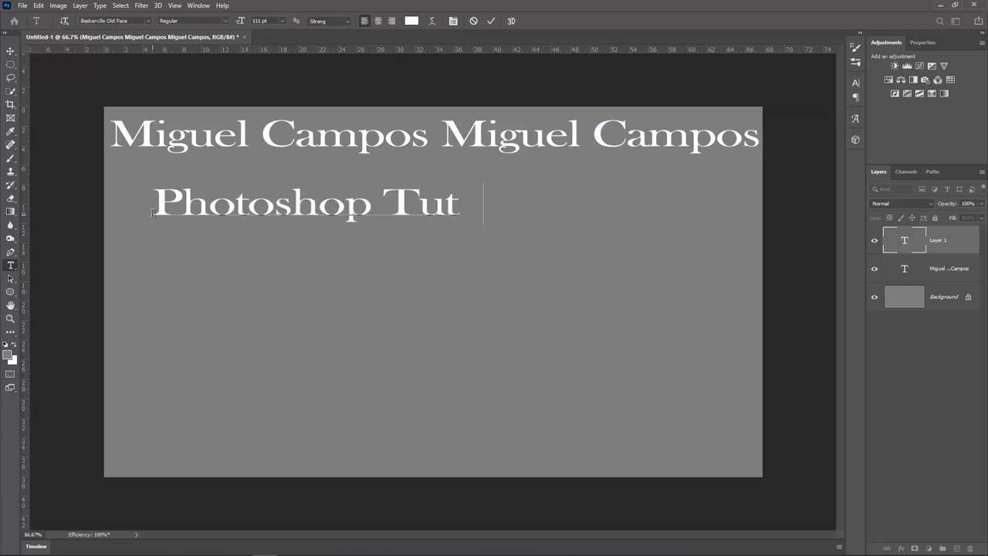
type("orials Photosho")
type("p")
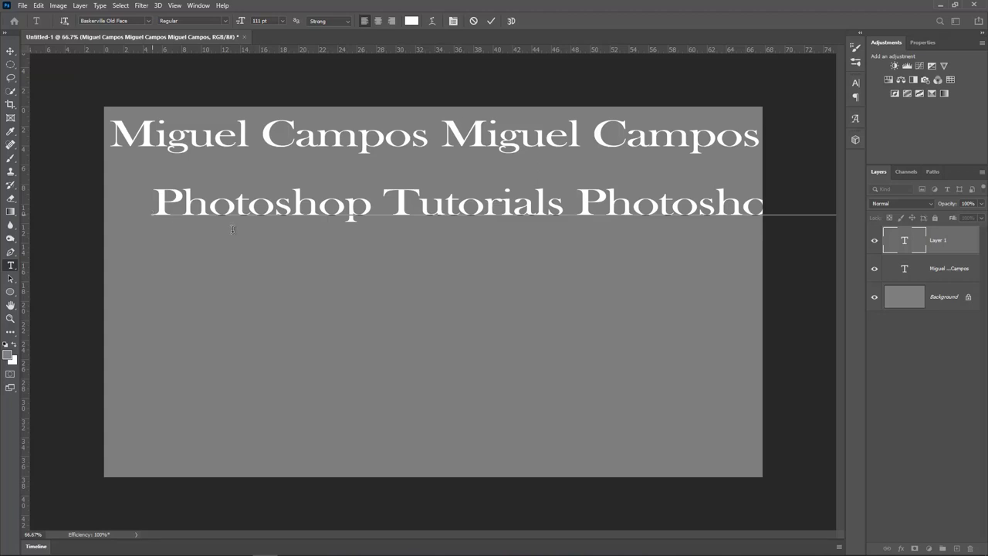
left_click(491, 20)
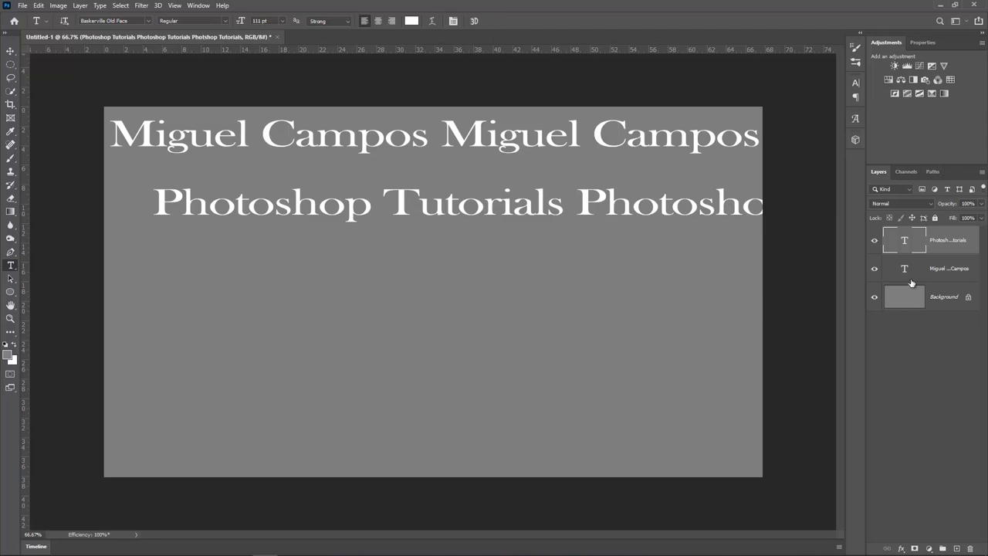
left_click(10, 50)
left_click_drag(575, 307, 318, 295)
left_click_drag(556, 291, 379, 282)
Step: Correct the 'Photshop' typo, push the line further left, and commit the text
double_click(905, 240)
left_click(500, 199)
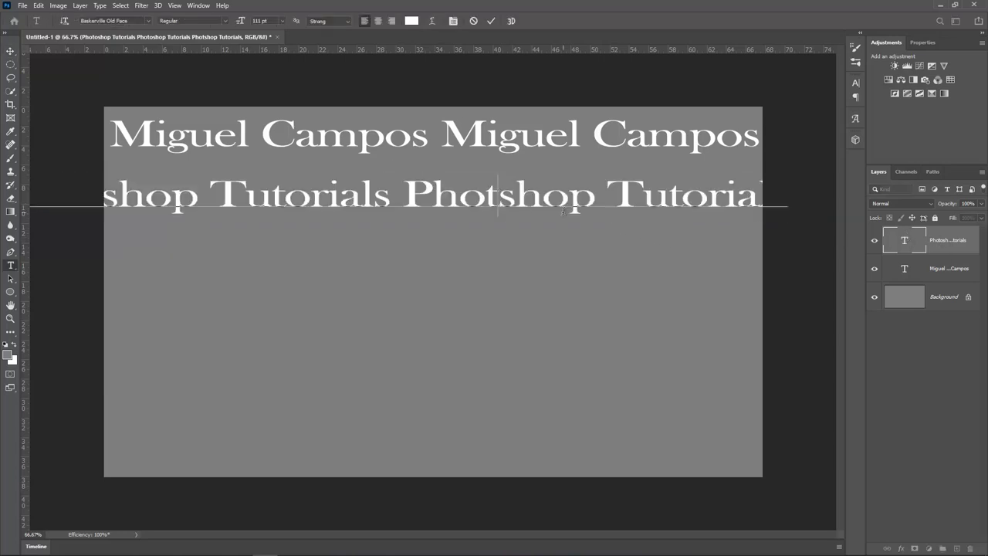
type("o")
left_click_drag(492, 249, 419, 243)
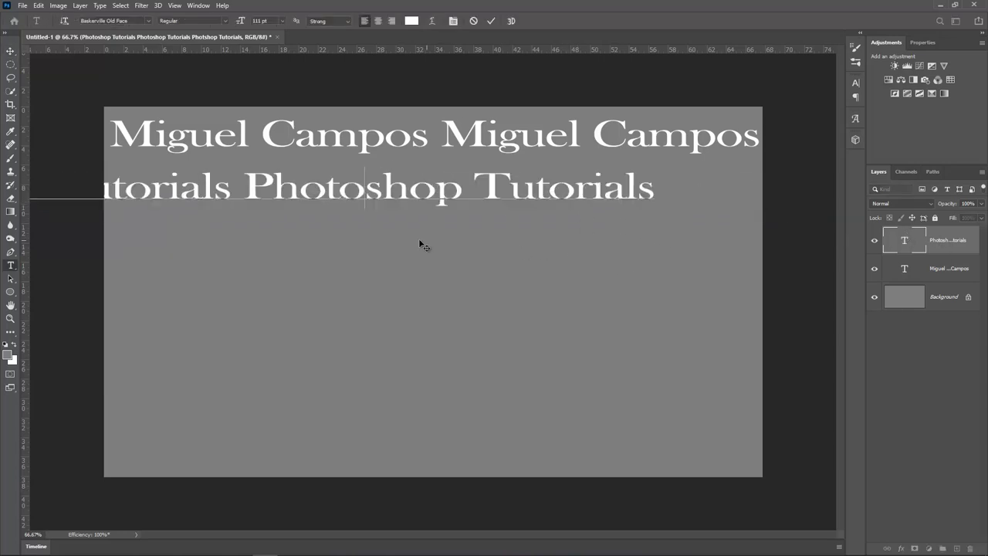
left_click(491, 21)
key("v")
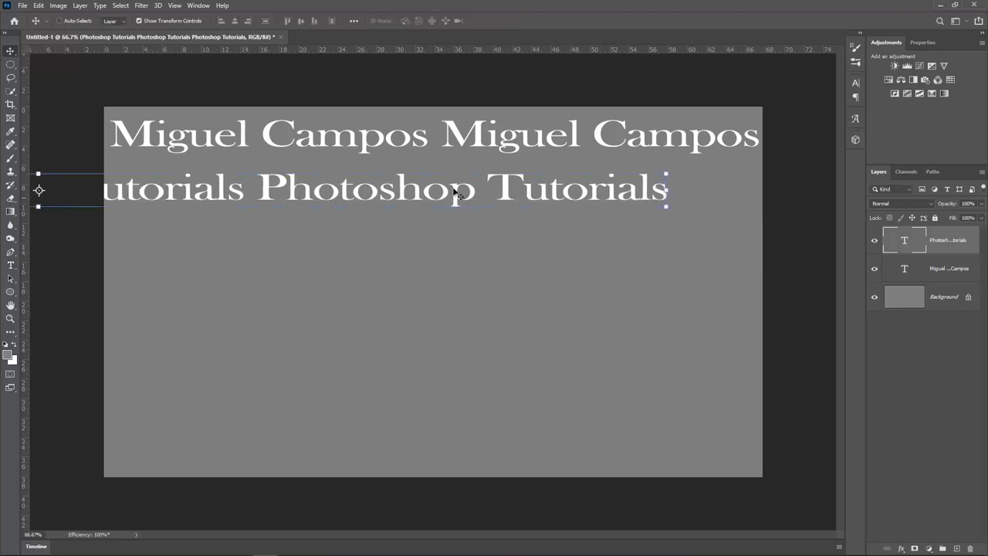
Step: Slide the Photoshop Tutorials row toward the left edge and stack the name layer above it
left_click_drag(435, 191, 604, 248)
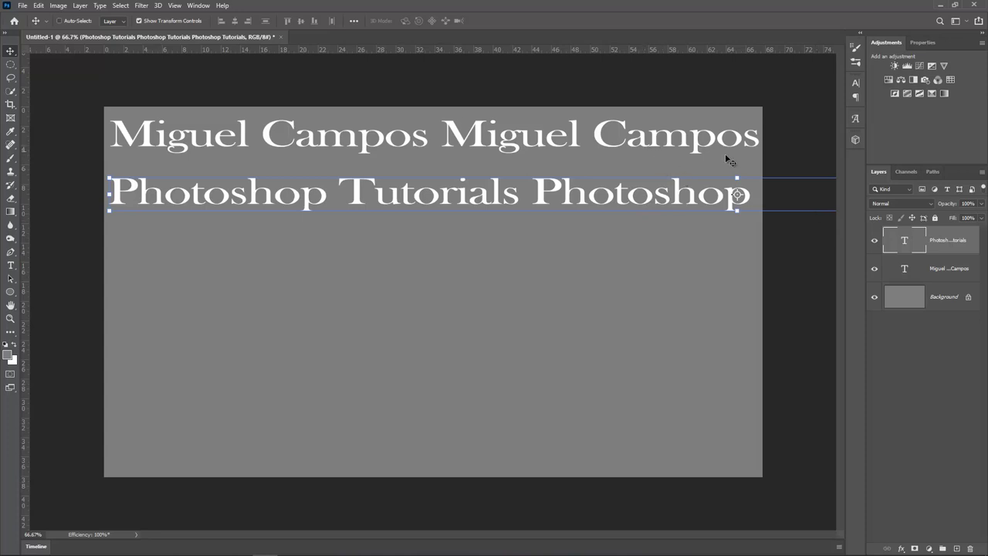
left_click(956, 271)
left_click_drag(956, 272, 935, 244)
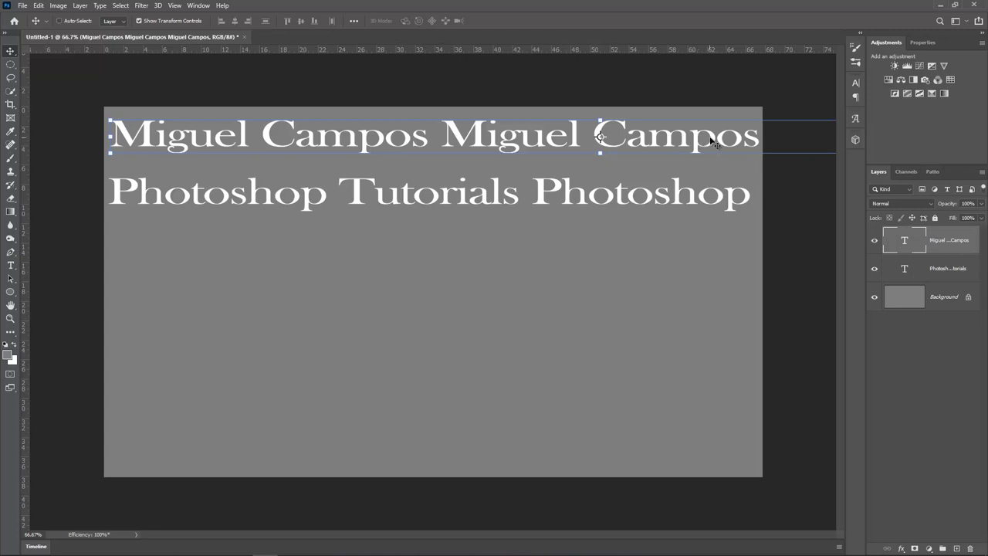
Step: Shift the name row left to the canvas edge and raise Photoshop Tutorials closer beneath it
left_click_drag(700, 138, 379, 139)
left_click(913, 271)
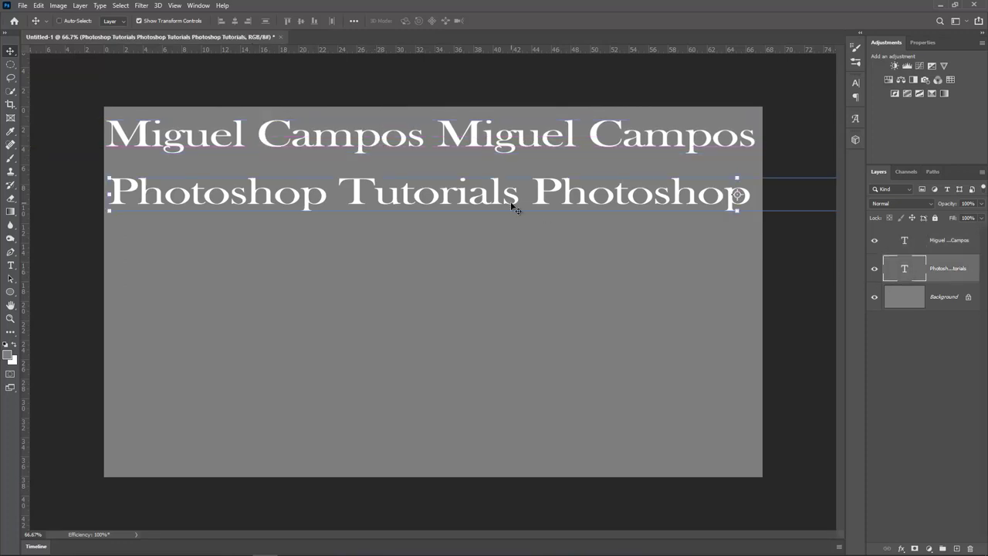
left_click_drag(511, 201, 507, 193)
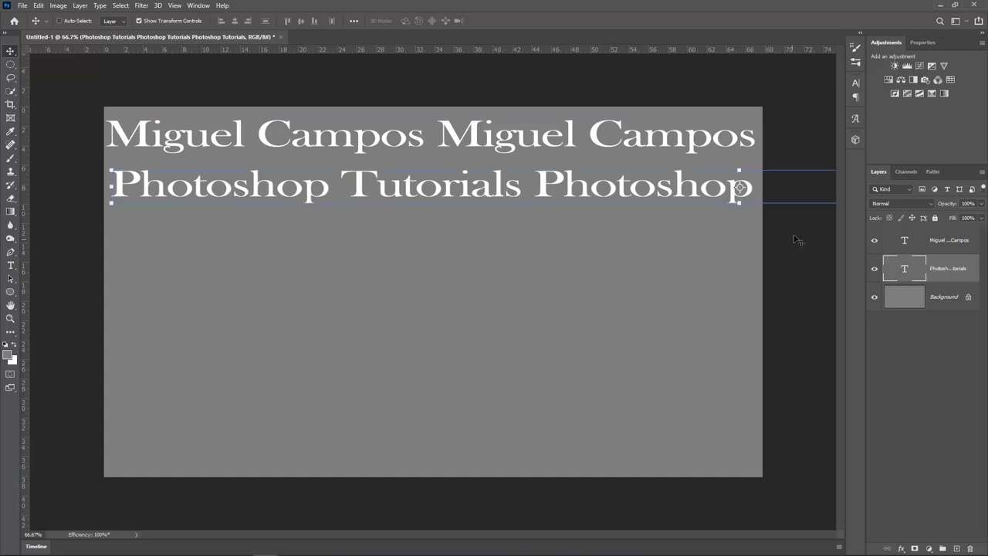
Step: Duplicate both text layers with Ctrl+J and place the copies as rows three and four
left_click(960, 248)
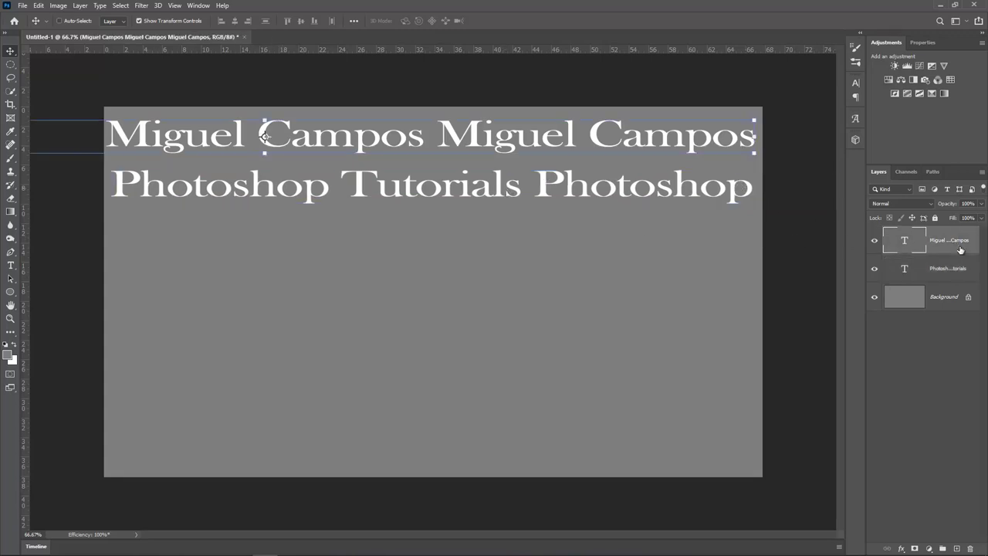
key("ctrl+j")
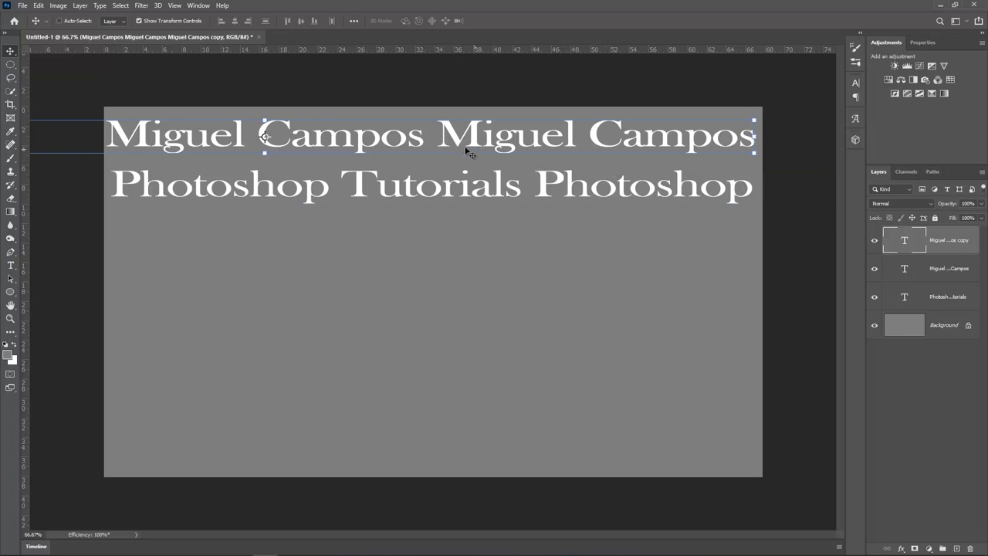
left_click_drag(457, 139, 451, 231)
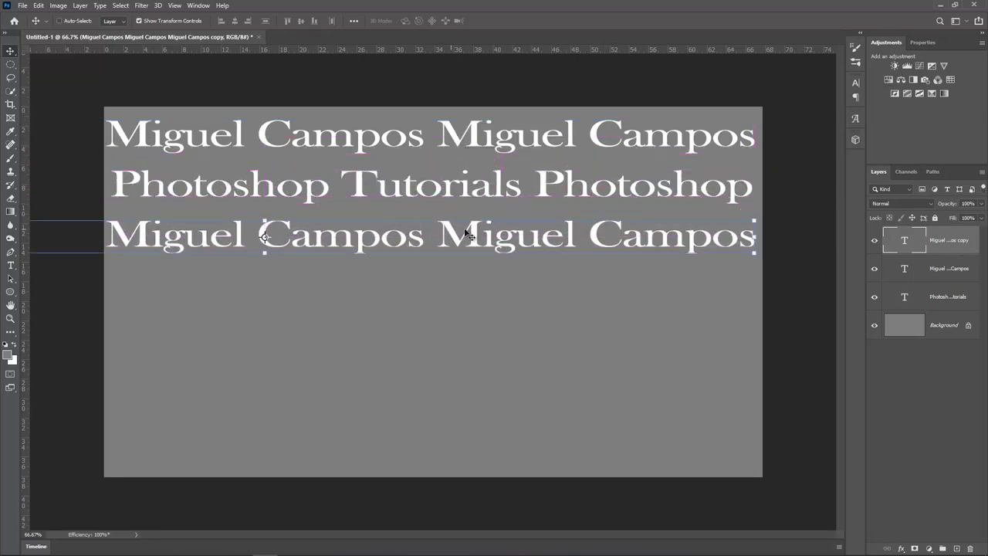
left_click(930, 298)
key("ctrl")
key("ctrl+j")
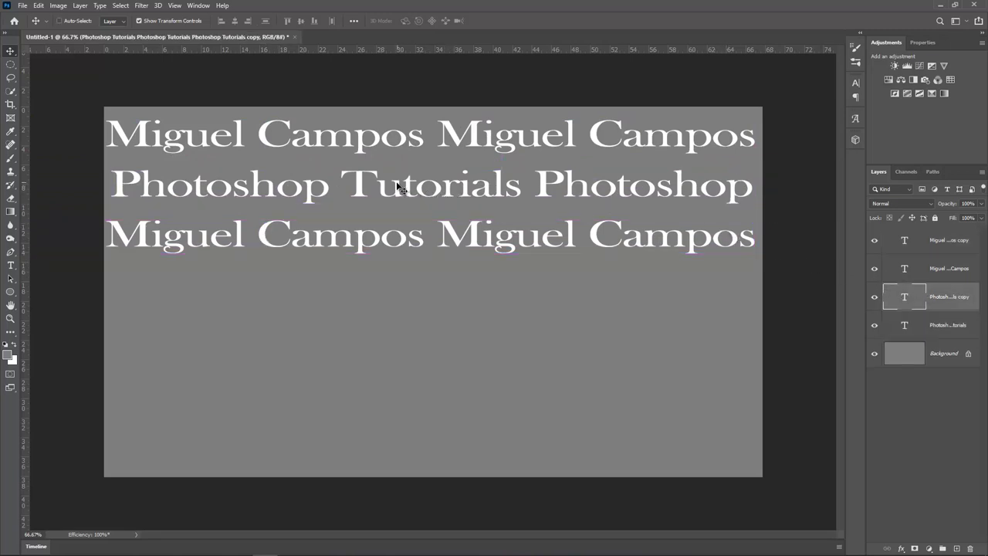
left_click_drag(397, 188, 397, 285)
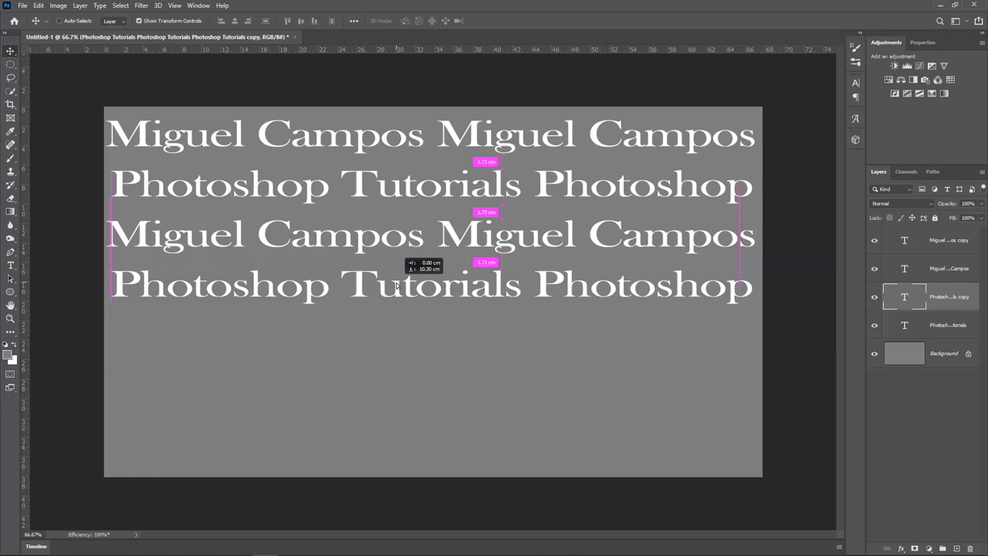
left_click_drag(397, 285, 397, 286)
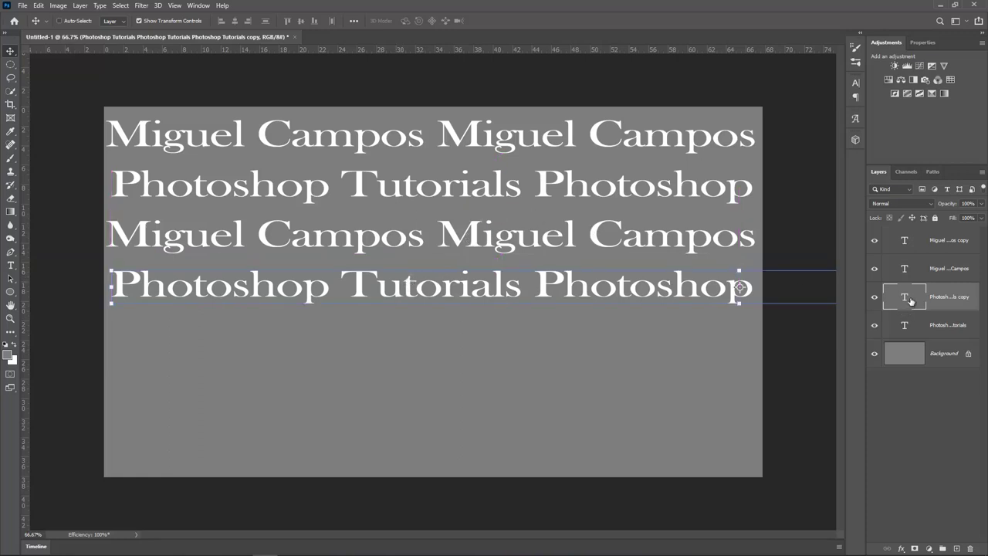
Step: Make another copy of each text layer and move them down as rows five and six
left_click(910, 268)
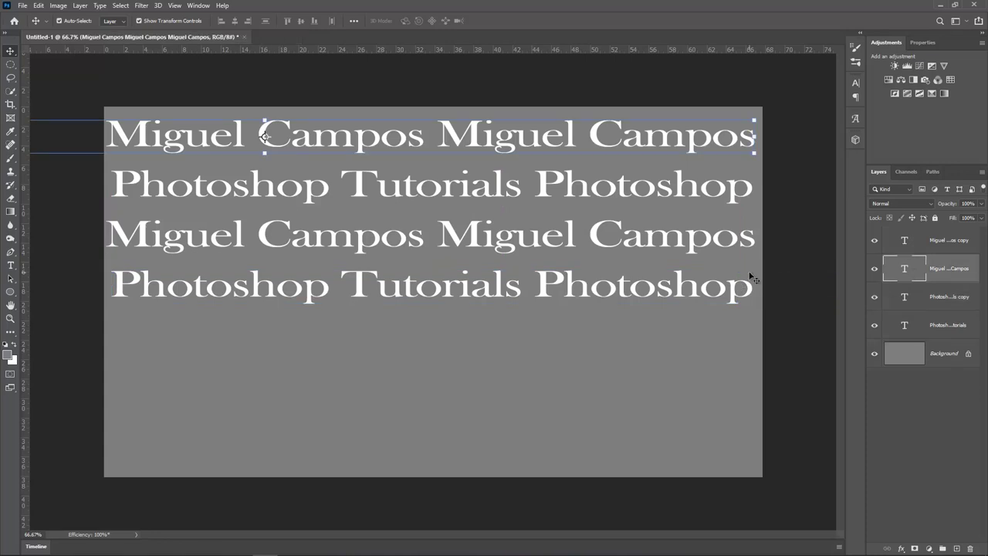
key("ctrl+j")
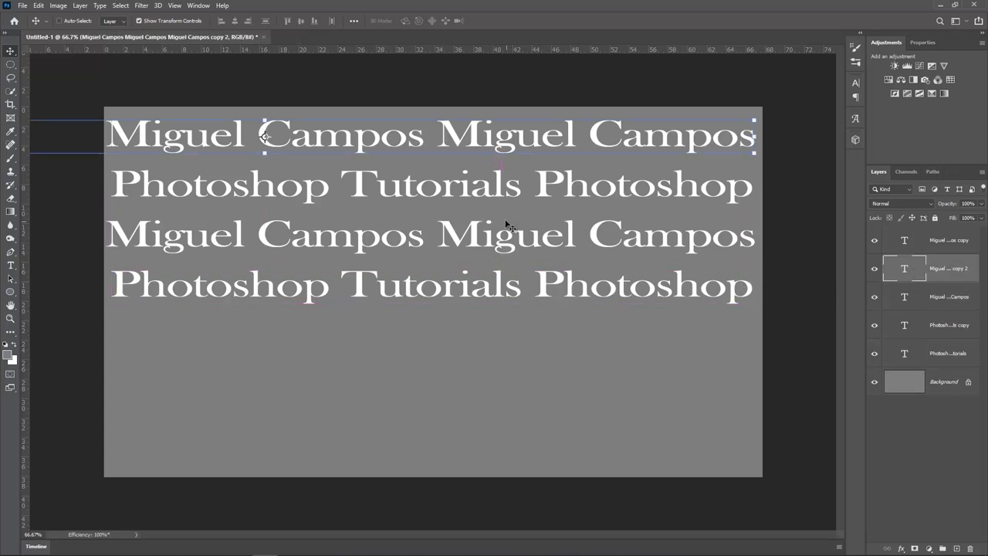
left_click_drag(429, 140, 430, 337)
left_click(944, 328)
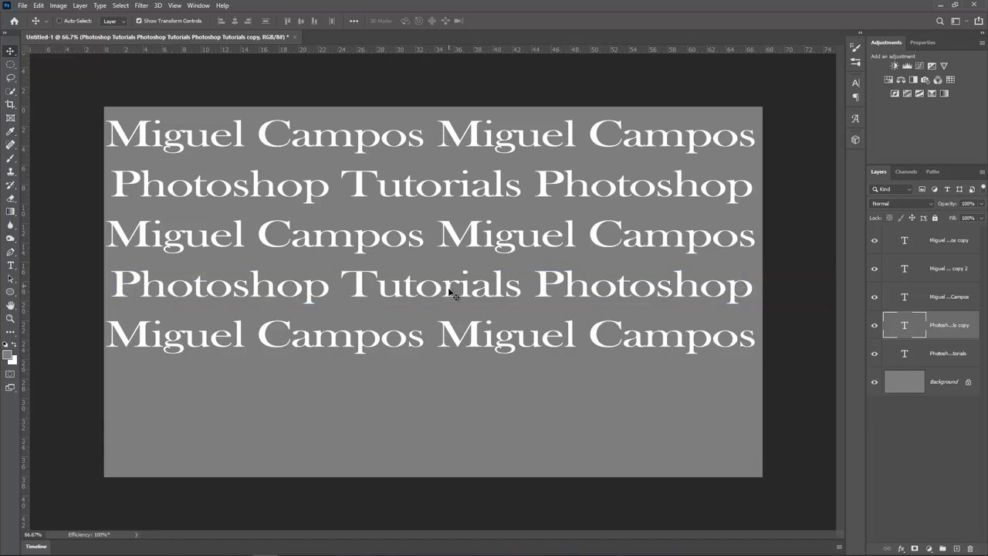
left_click_drag(453, 290, 447, 327)
key("ctrl+z")
key("ctrl+j")
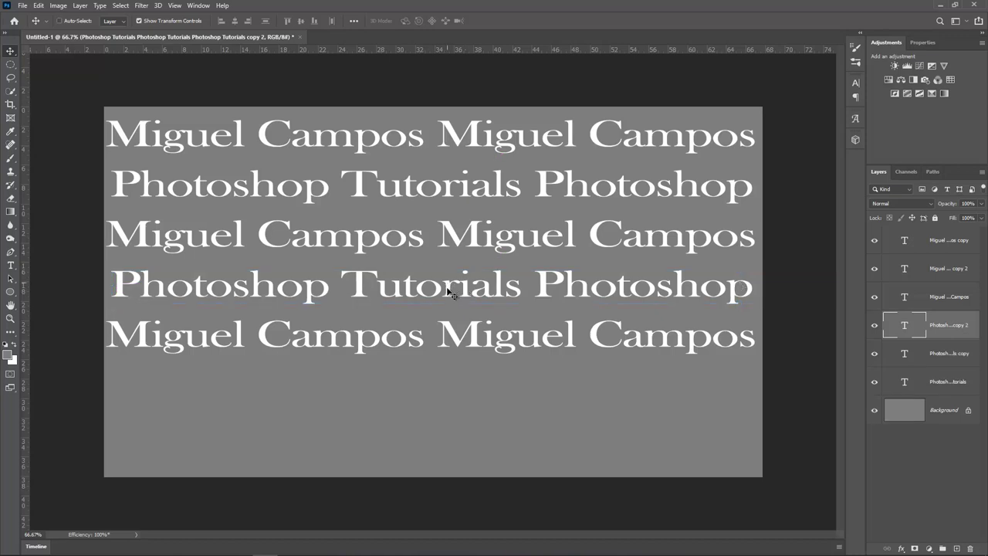
left_click_drag(448, 295, 456, 386)
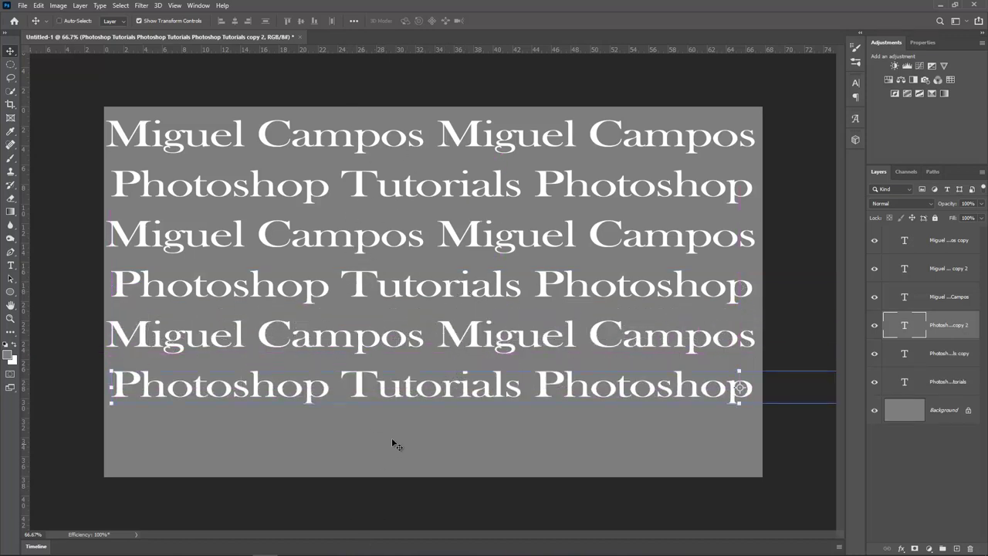
Step: Select all six text layers and stretch them vertically to about 115–119% height with Free Transform
left_click(945, 387)
left_click(953, 242, "shift")
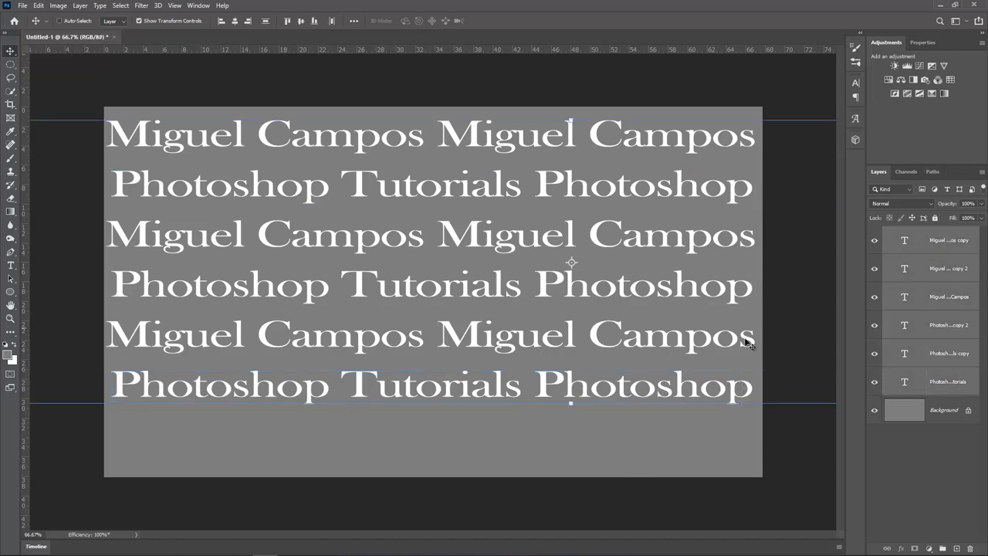
key("ctrl+t")
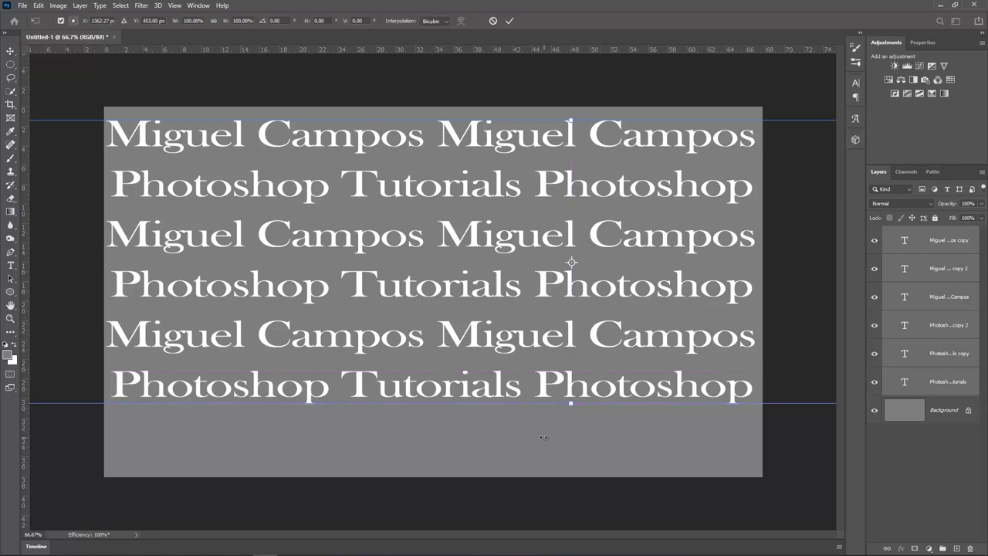
left_click_drag(571, 403, 571, 460)
left_click(509, 21)
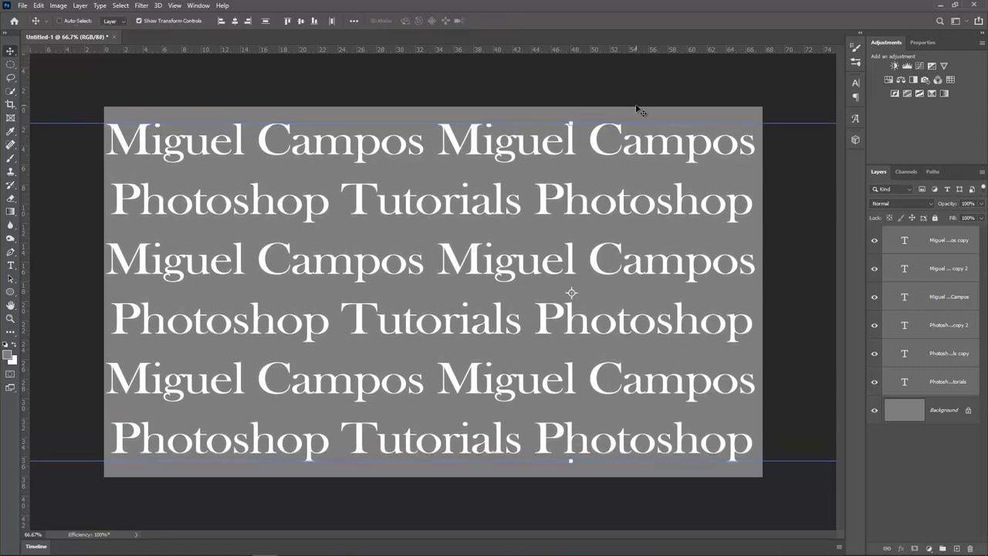
Step: Open Window > Timeline, create a video timeline, and enlarge the panel to show all six tracks
scroll(638, 302, "down", 4)
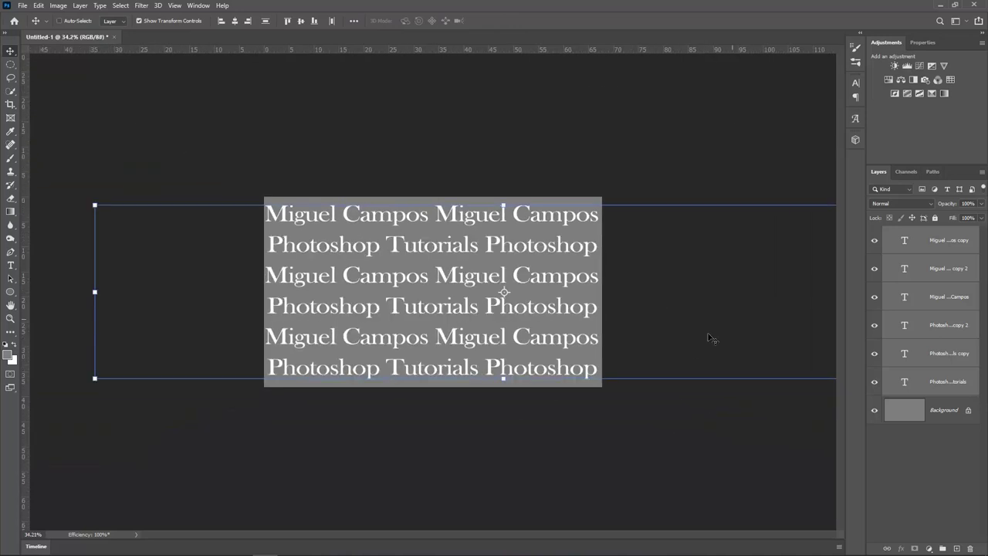
left_click(199, 6)
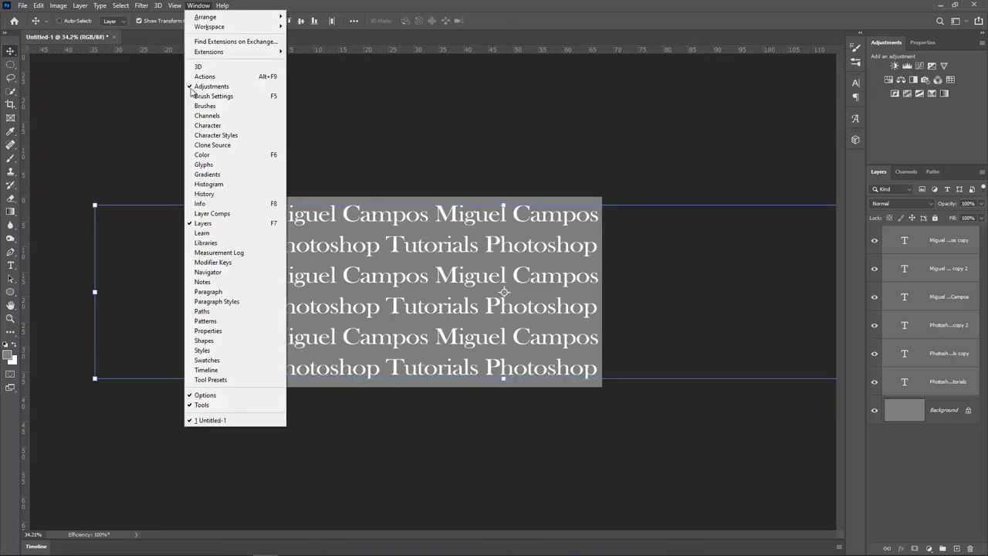
left_click(207, 371)
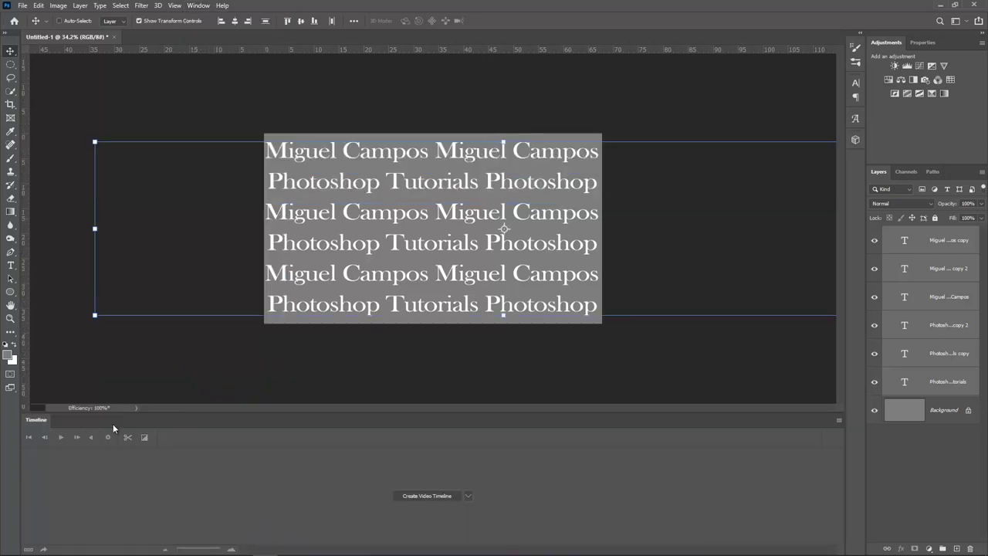
left_click(433, 497)
left_click_drag(423, 409, 439, 309)
scroll(414, 162, "down", 1)
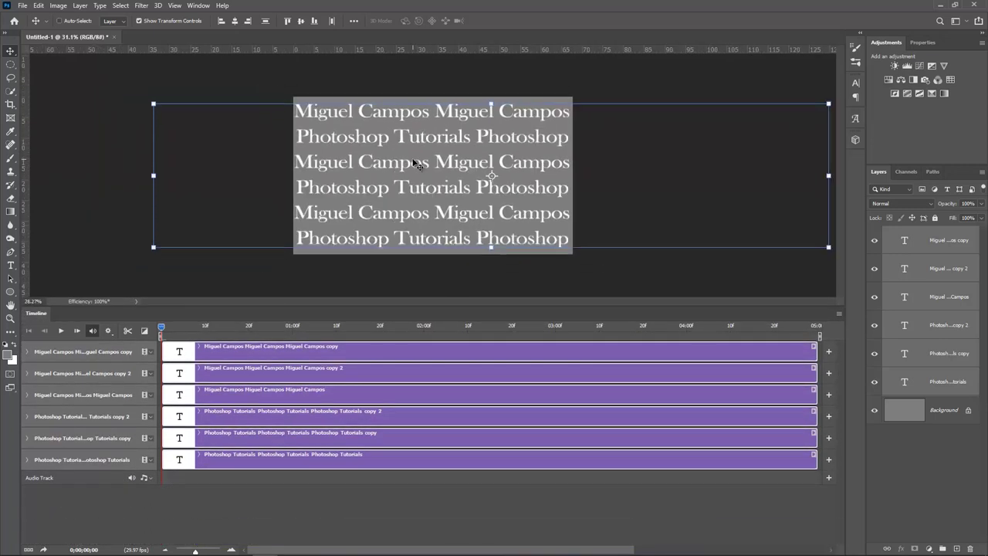
left_click_drag(425, 301, 425, 291)
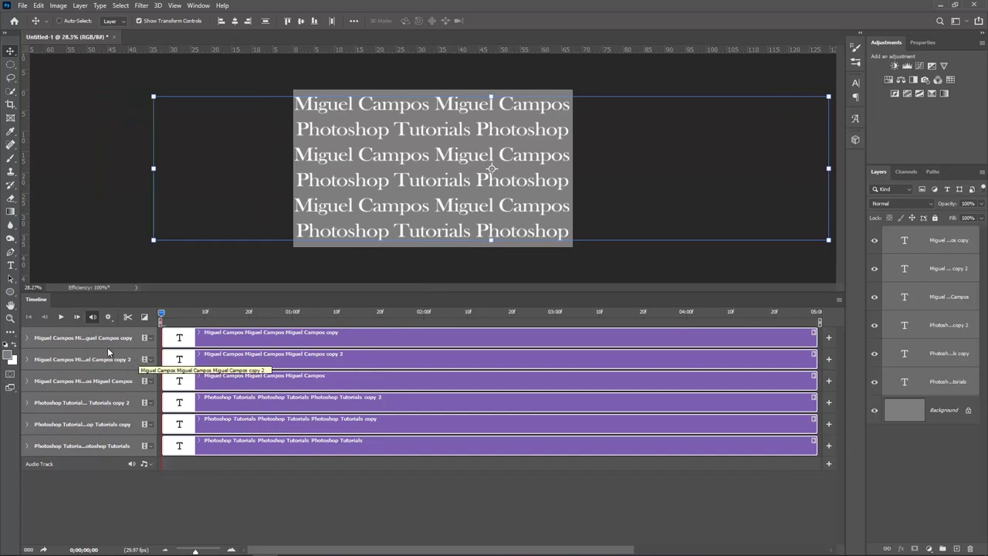
Step: Convert the three Photoshop Tutorials text layers into a single smart object
left_click(941, 381)
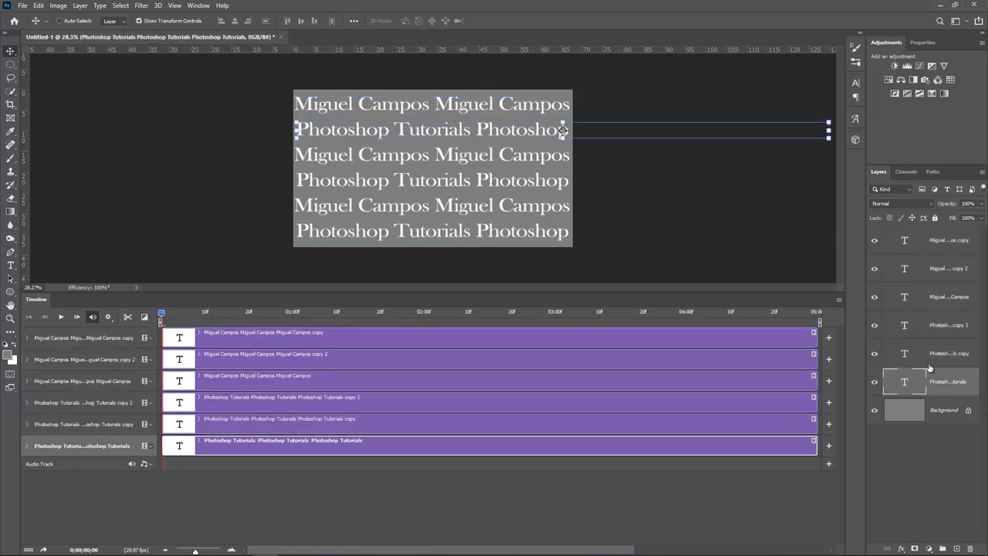
left_click_drag(853, 320, 772, 320)
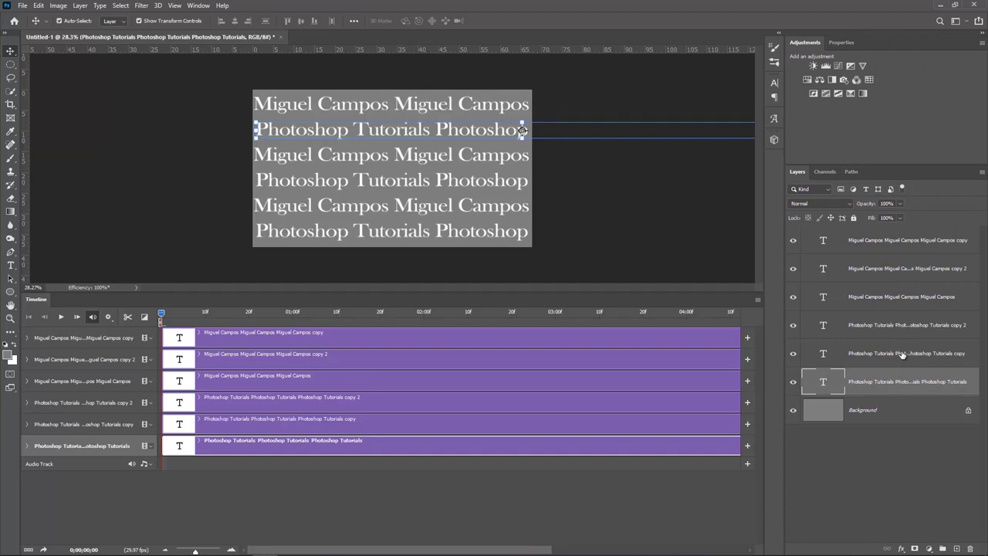
left_click(902, 354, "shift")
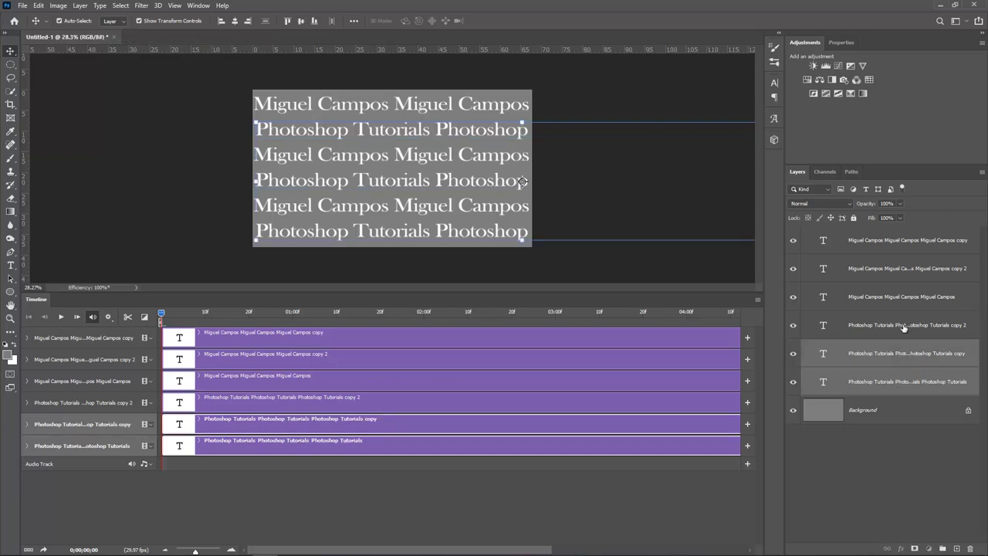
left_click(904, 325, "shift")
right_click(903, 324)
left_click(821, 218)
Step: Convert the three name text layers into one smart object and expand the first track's properties
left_click(890, 298)
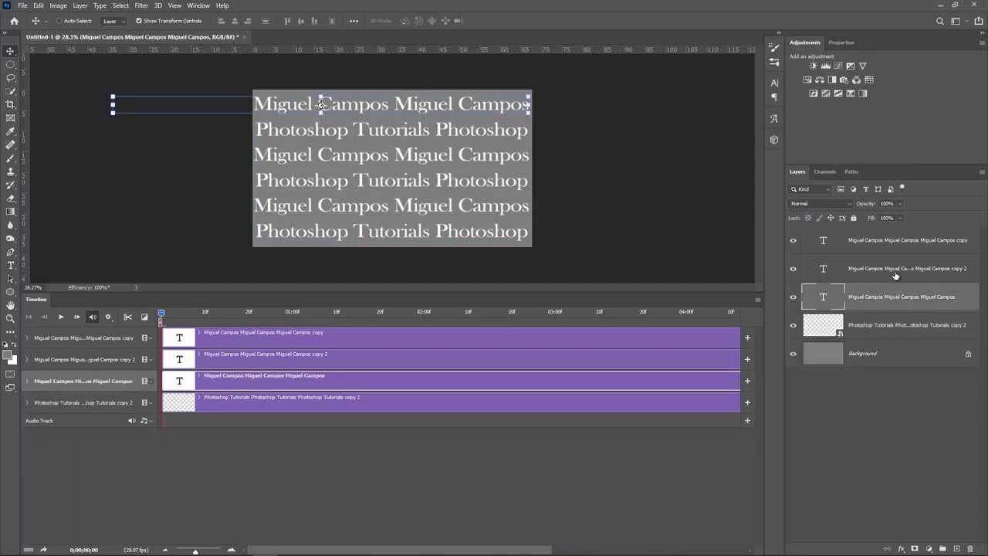
left_click(897, 268, "shift")
left_click(900, 241, "shift")
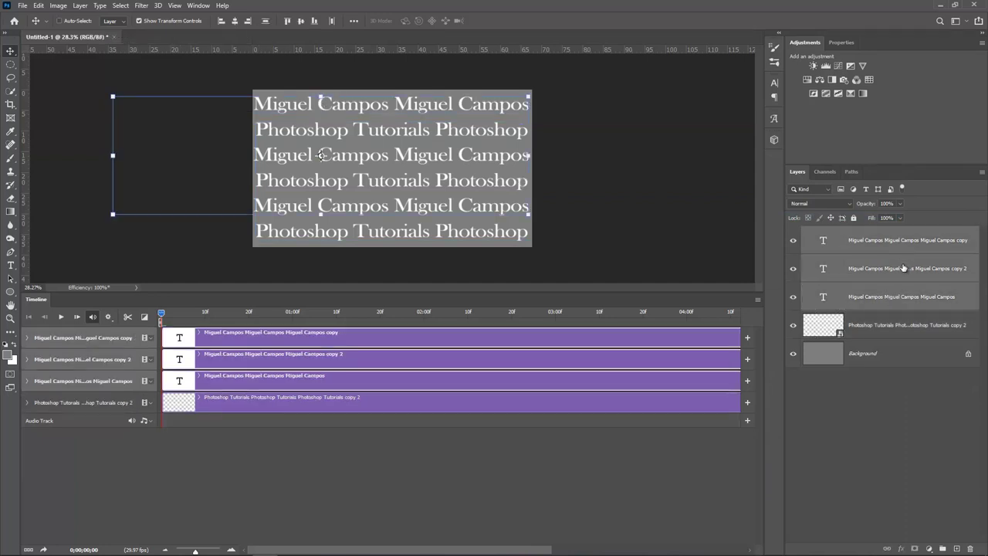
right_click(901, 269)
left_click(812, 216)
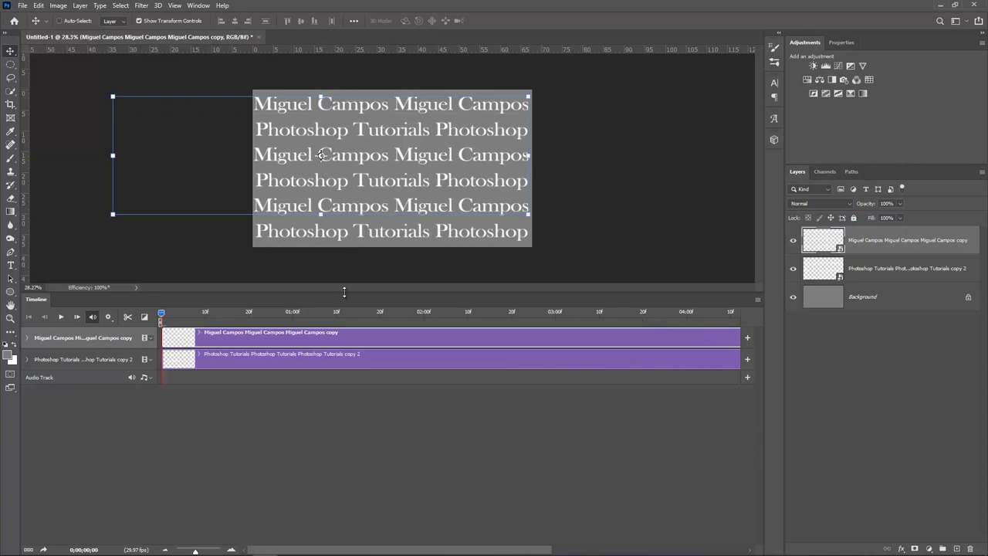
left_click_drag(344, 298, 330, 342)
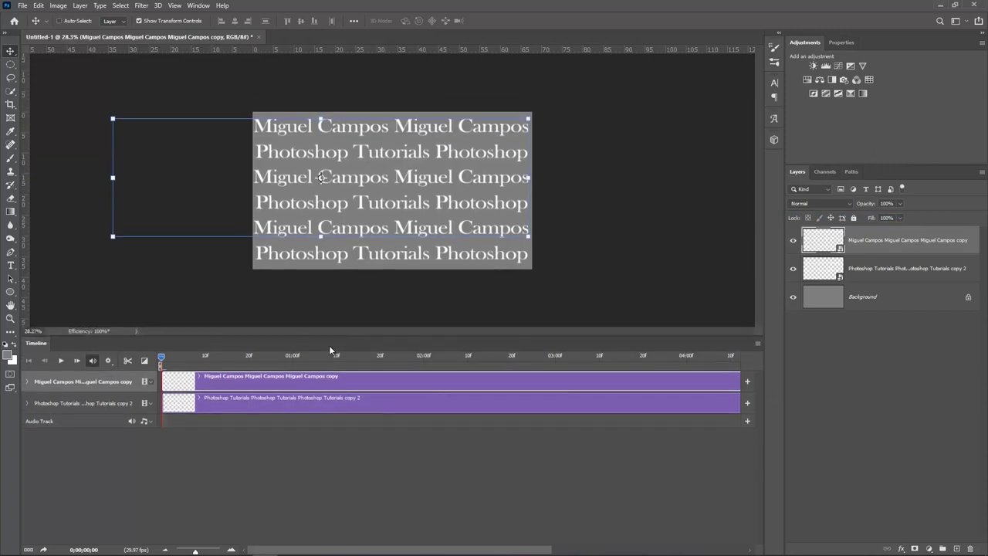
left_click(27, 382)
Step: Add frame-0 Transform keyframes to both the name and Photoshop Tutorials tracks
left_click(27, 434)
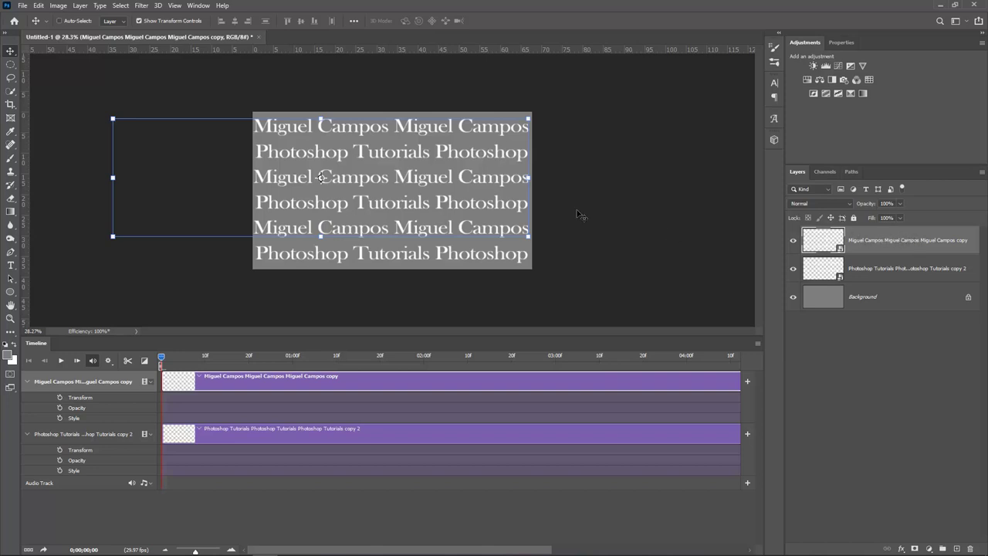
left_click(60, 398)
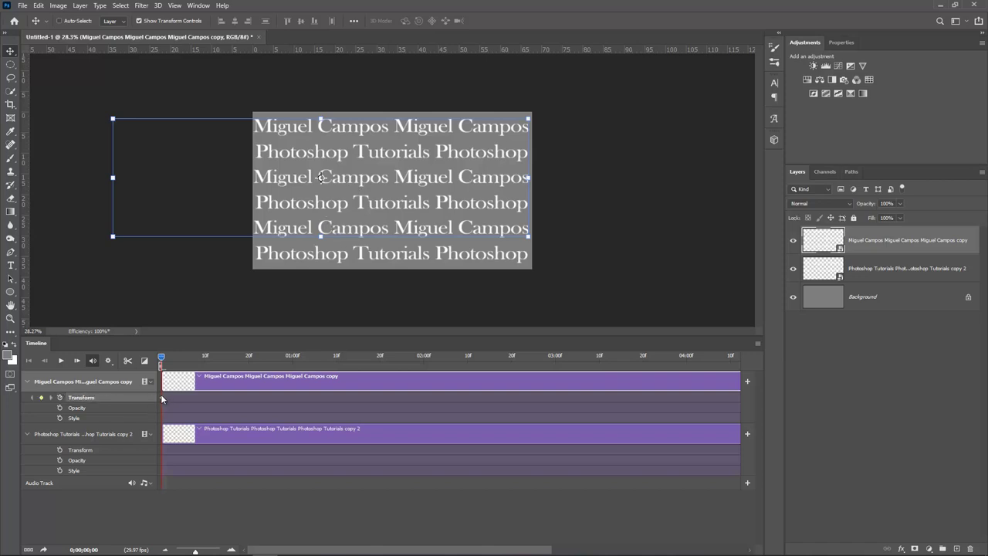
left_click(61, 451)
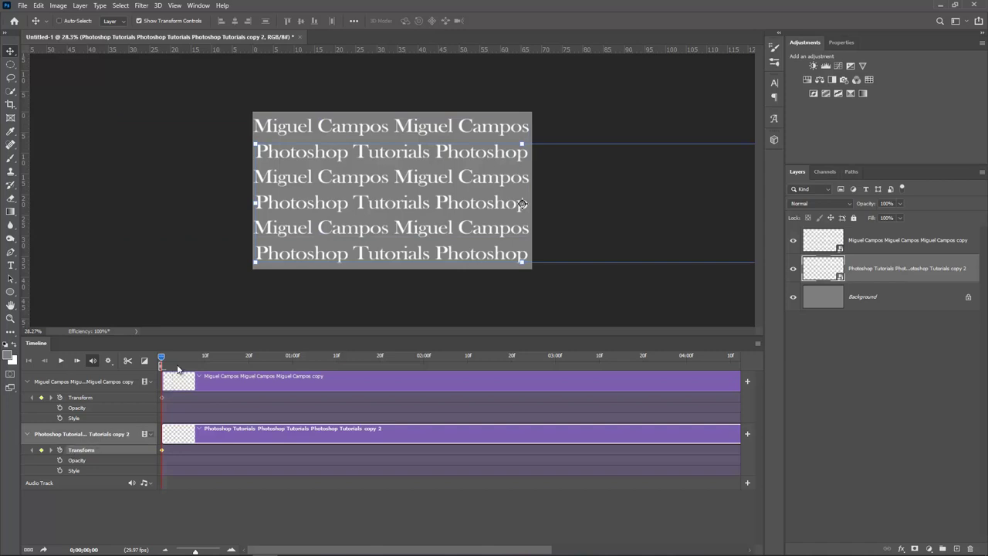
Step: Place the playhead at about 0;00;04;12 and trim both text clips to end there
left_click_drag(163, 359, 740, 373)
left_click_drag(195, 552, 193, 551)
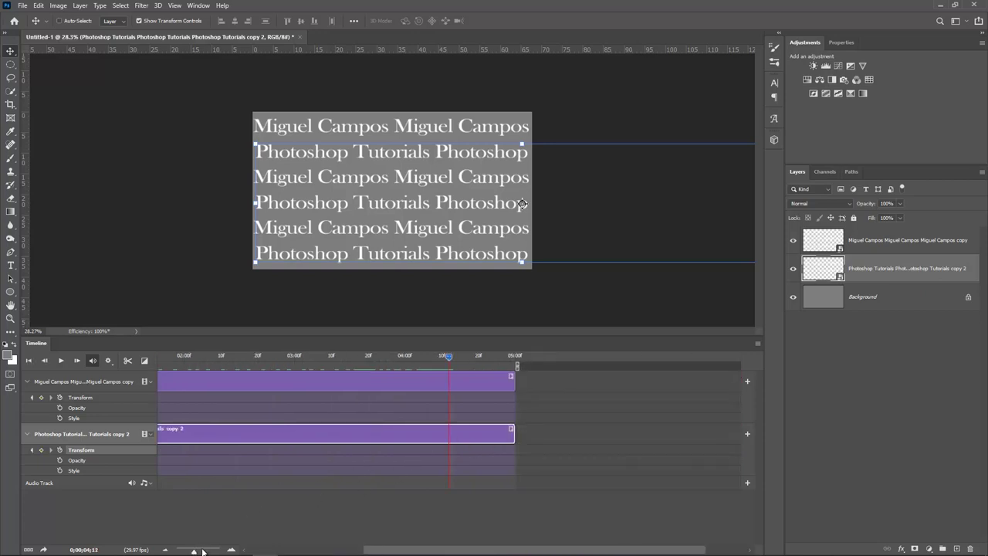
mouse_move(448, 358)
left_mouse_down()
mouse_move(491, 359)
mouse_move(437, 362)
mouse_move(453, 359)
left_mouse_up()
left_click_drag(517, 365, 456, 364)
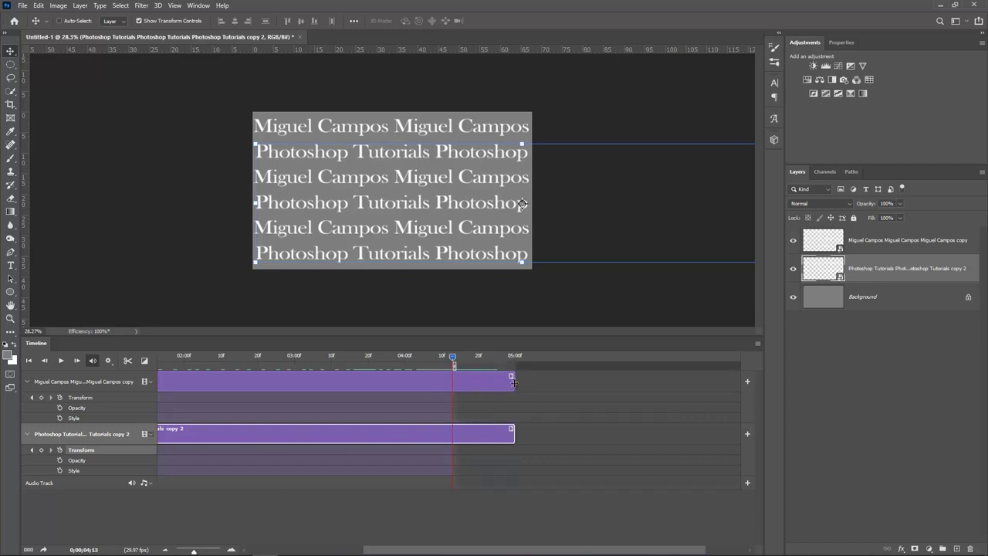
left_click_drag(513, 382, 453, 382)
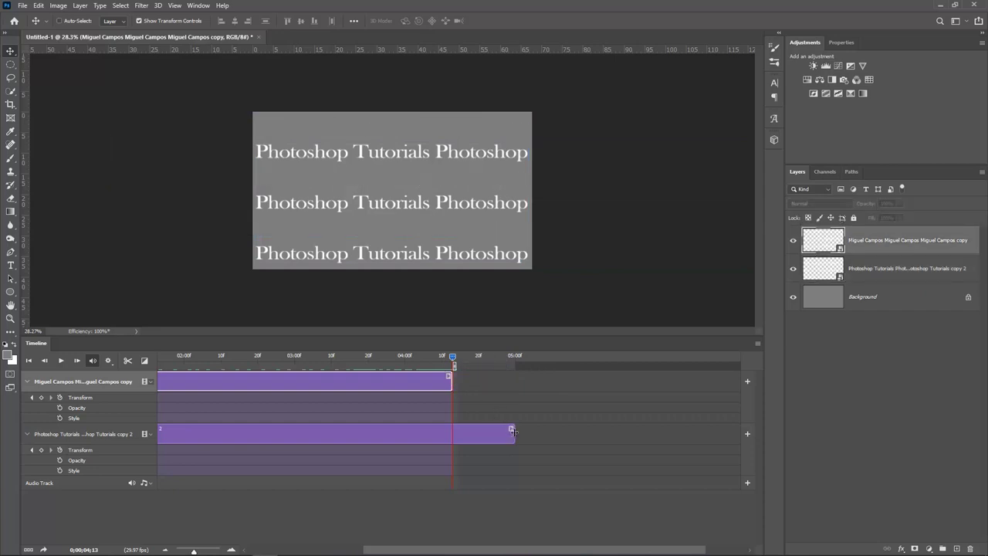
left_click_drag(512, 431, 467, 420)
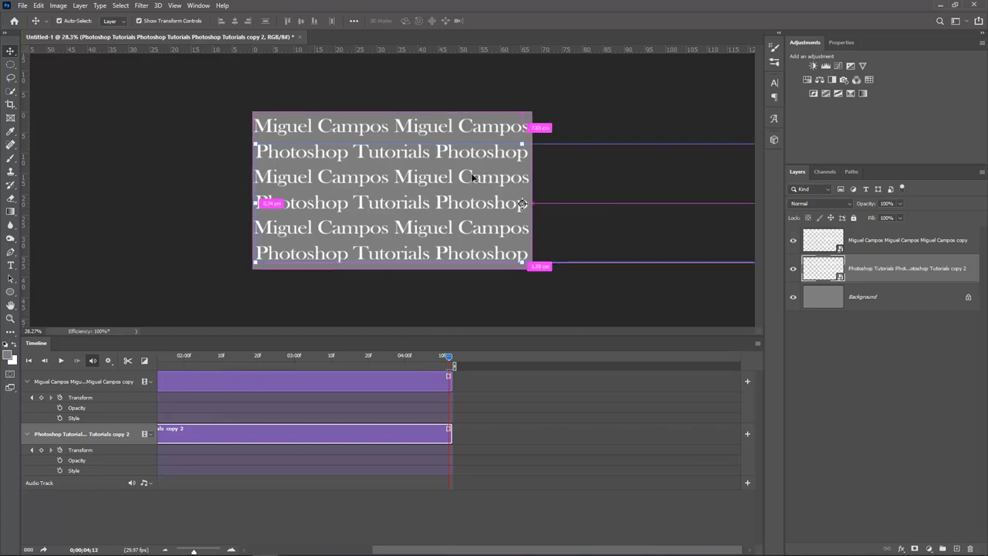
Step: At 04:12, move the Photoshop Tutorials layer left and the Miguel Campos layer right for end keyframes
key("ctrl+t")
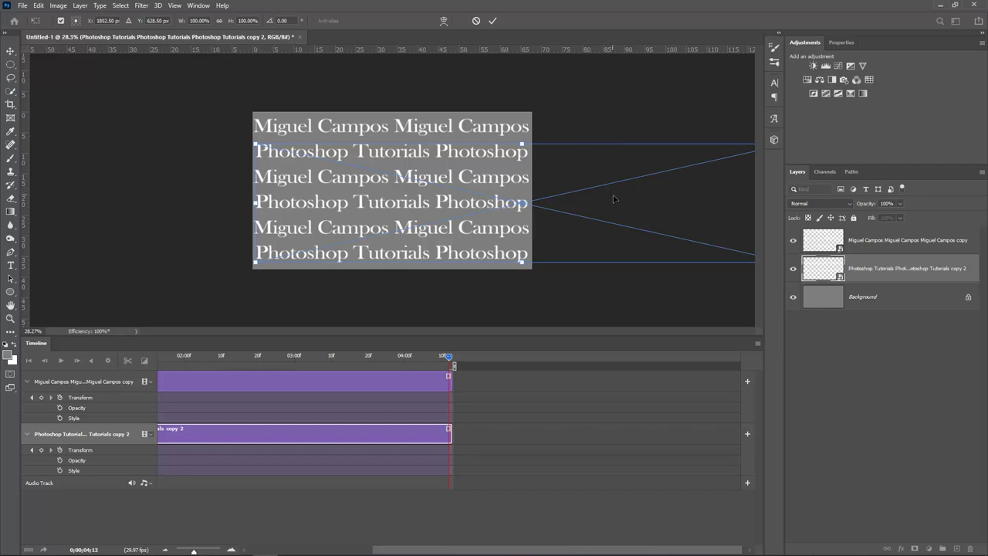
left_click_drag(640, 207, 386, 203)
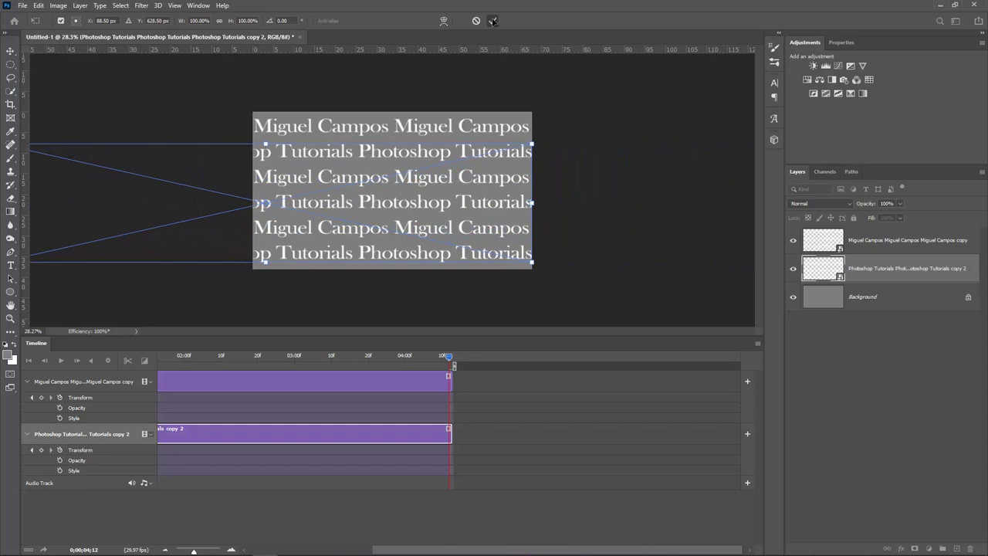
left_click(493, 21)
left_click(875, 242)
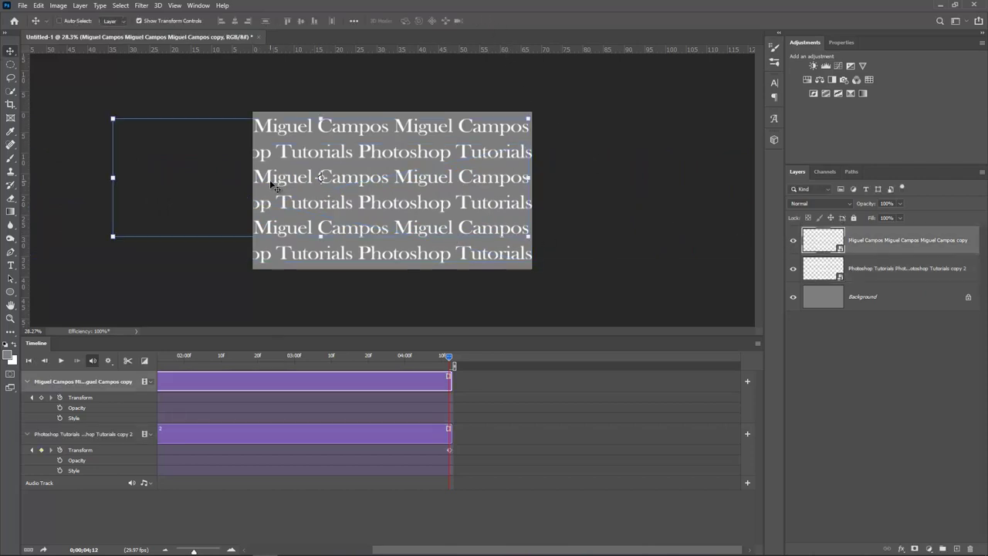
left_click_drag(274, 186, 410, 186)
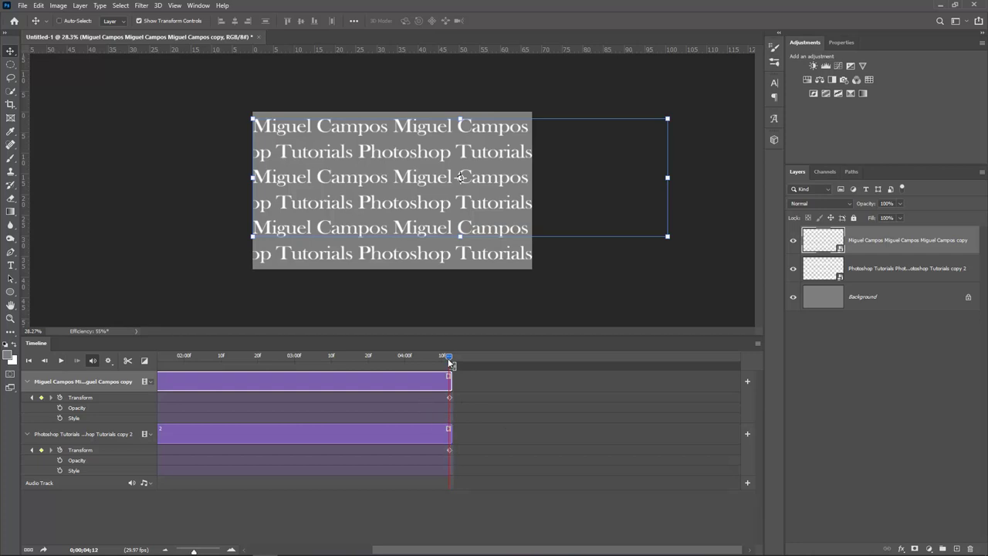
key("space")
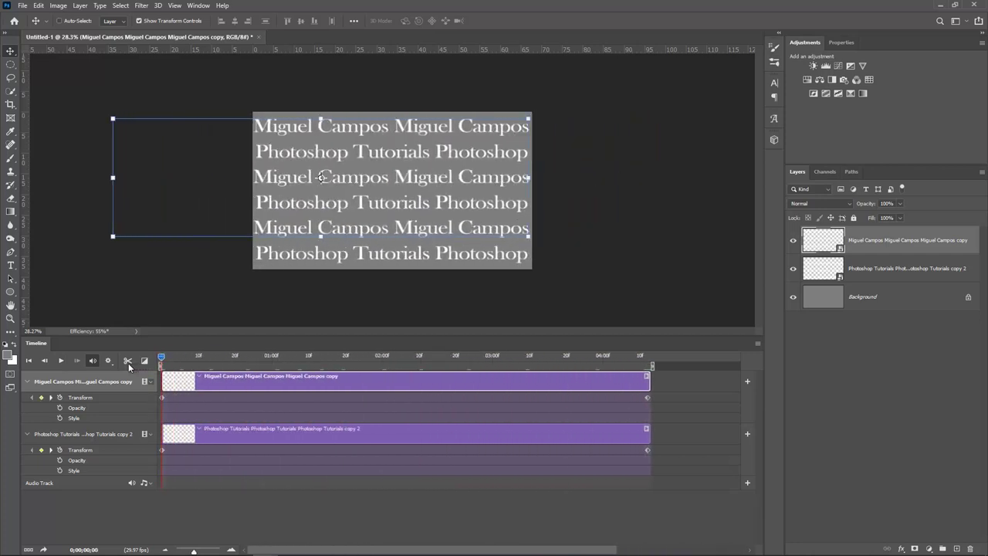
left_click(61, 361)
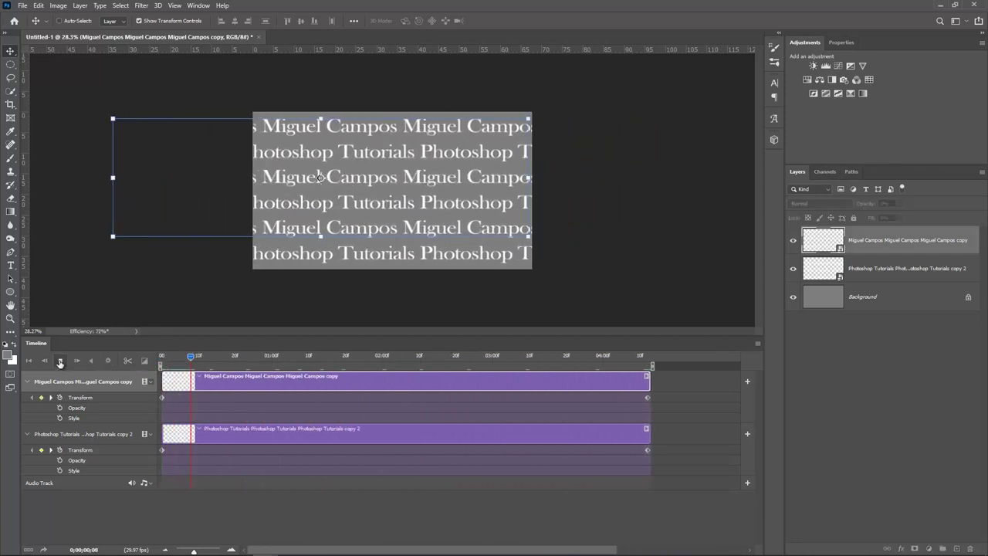
left_click(62, 361)
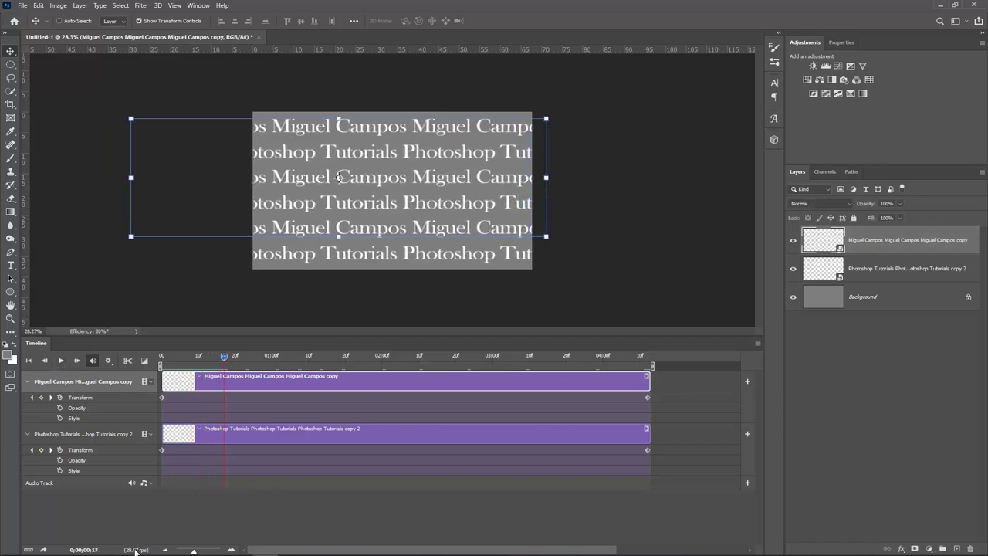
left_click(60, 360)
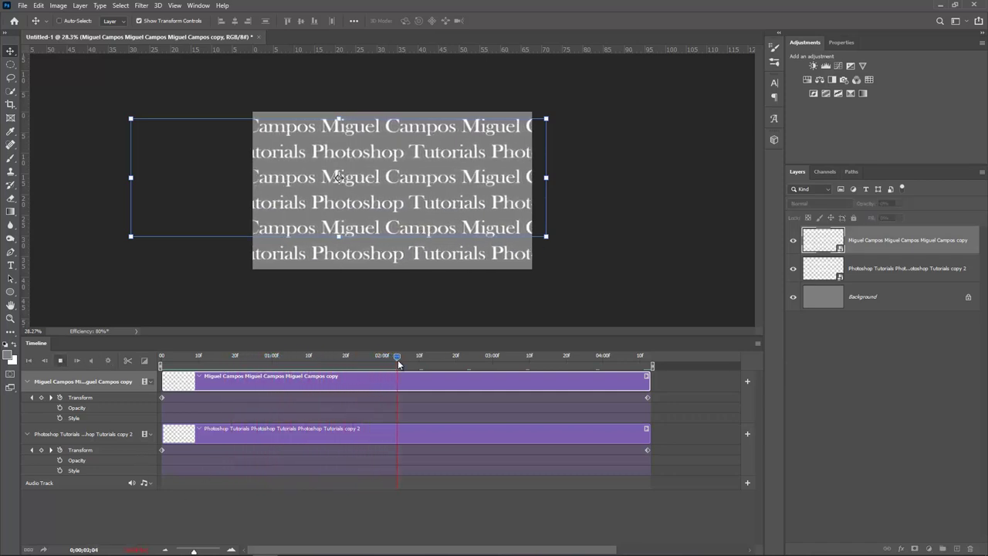
left_click_drag(397, 356, 162, 363)
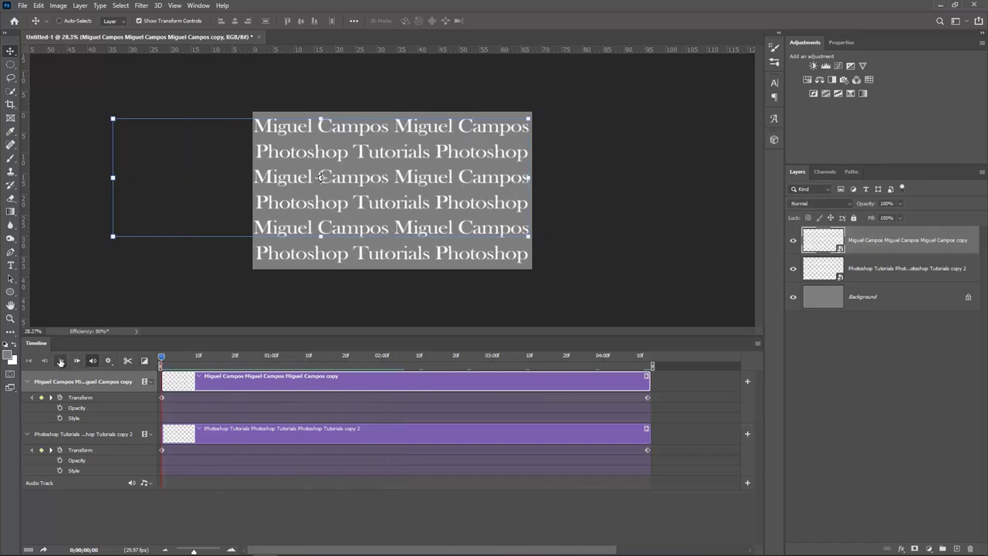
left_click(60, 361)
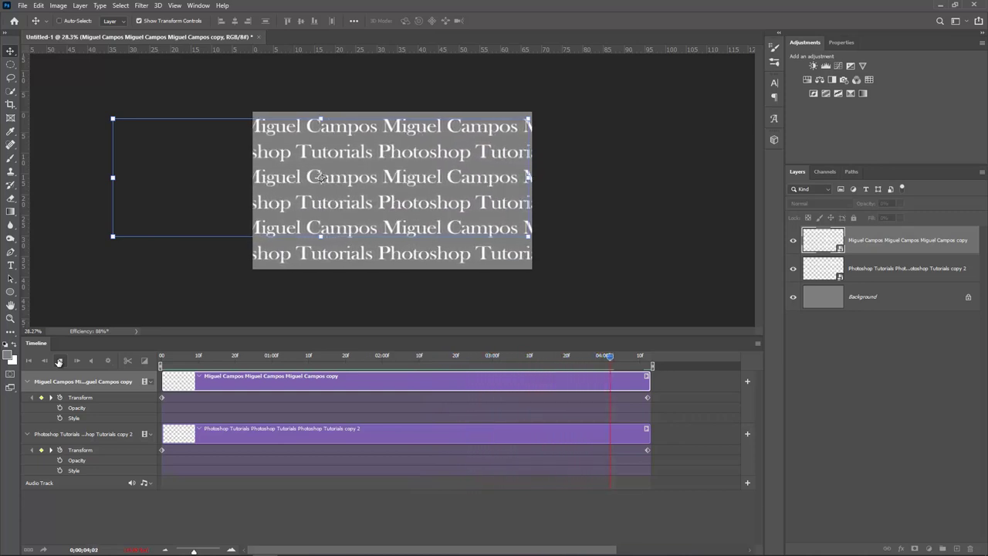
Step: Stop playback and render the video as 'Scroll text animation' with H.264 HDTV 1080p settings
left_click(59, 360)
left_click(23, 8)
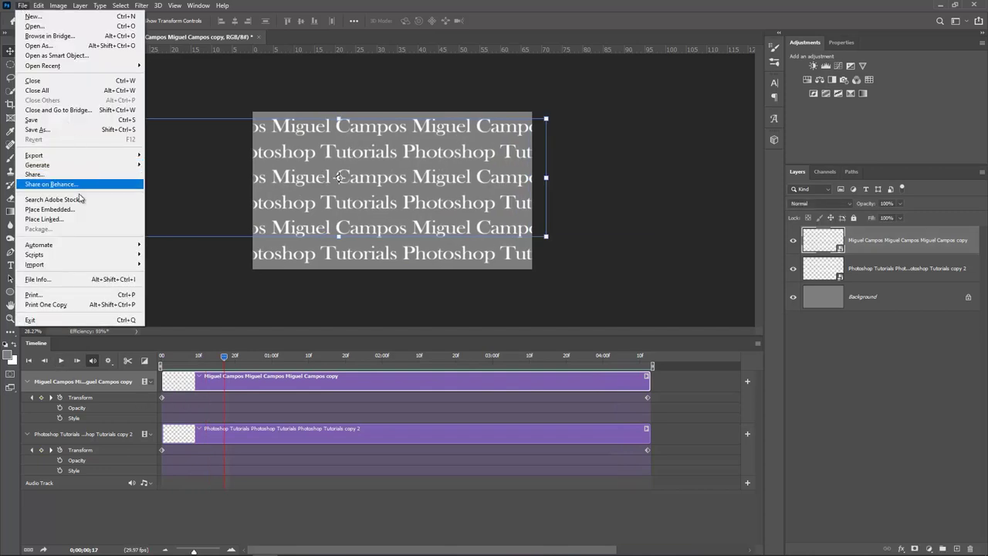
mouse_move(116, 155)
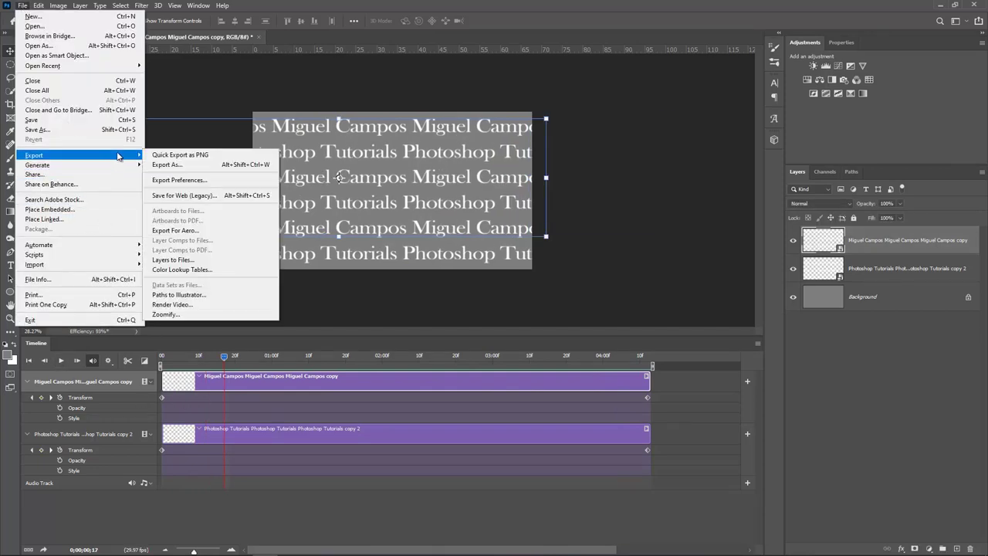
left_click(201, 305)
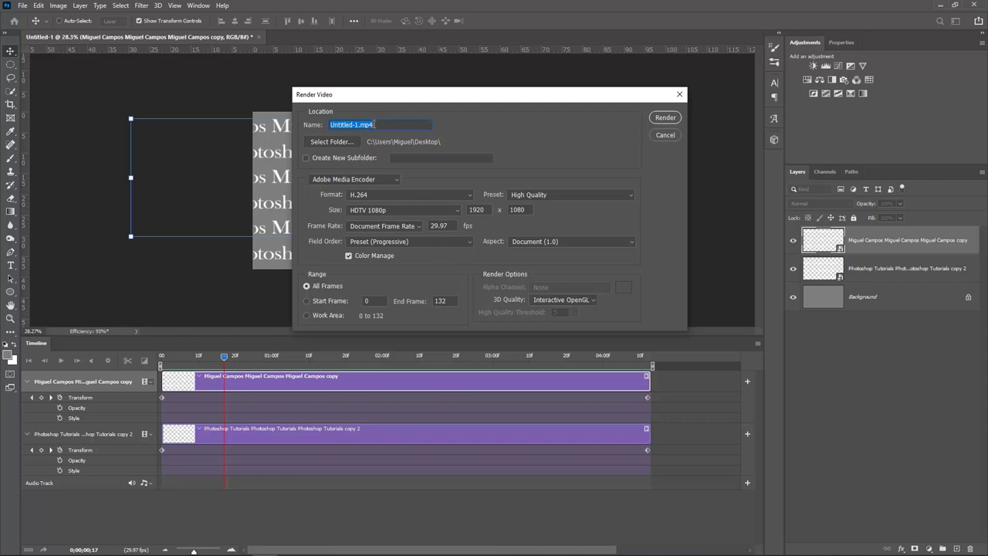
type("Scroll text animation")
left_click(664, 117)
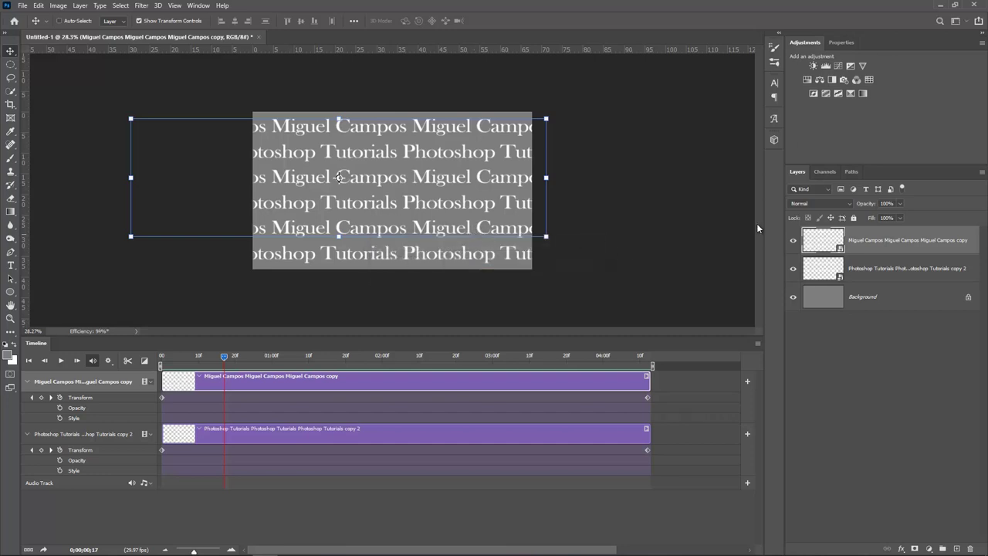
Step: Minimize Photoshop and open 'Scroll text animation.mp4' from the desktop in VLC
left_click(941, 6)
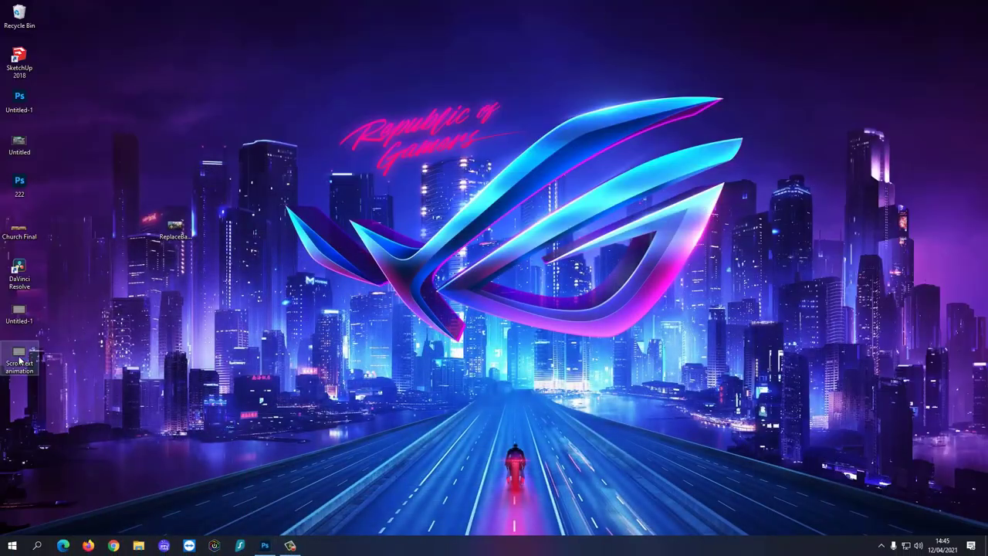
double_click(19, 357)
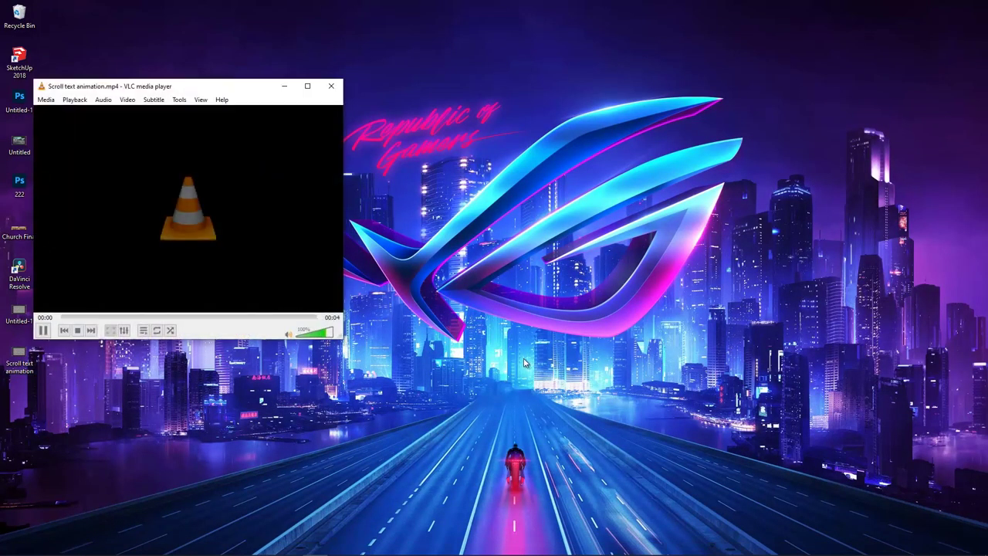